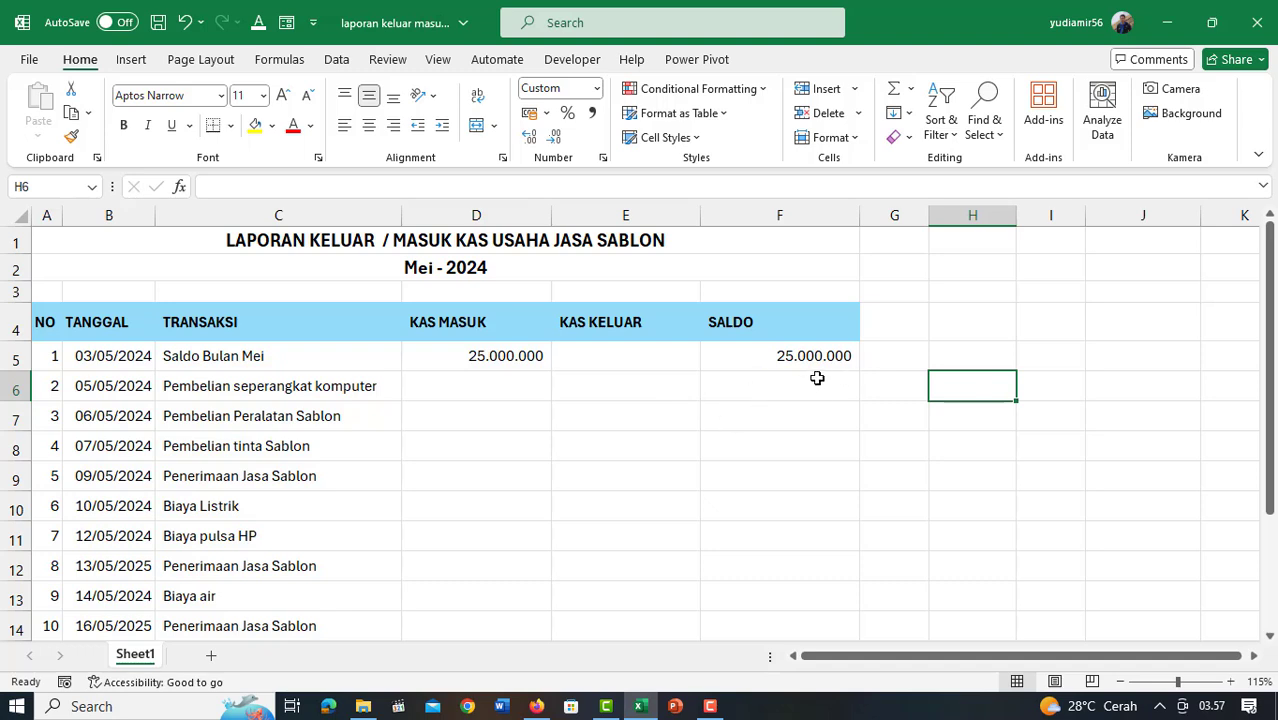
{"action": "left_click", "coordinate": [145, 350]}
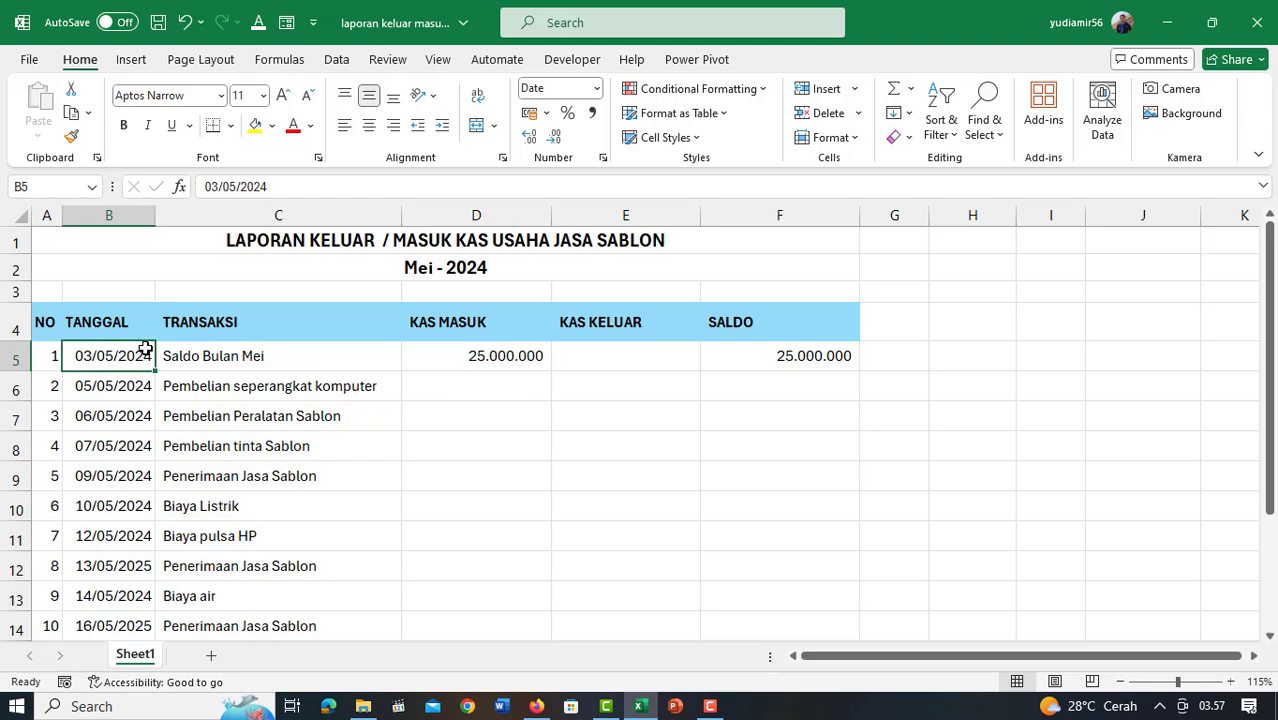
{"action": "left_click", "coordinate": [256, 368]}
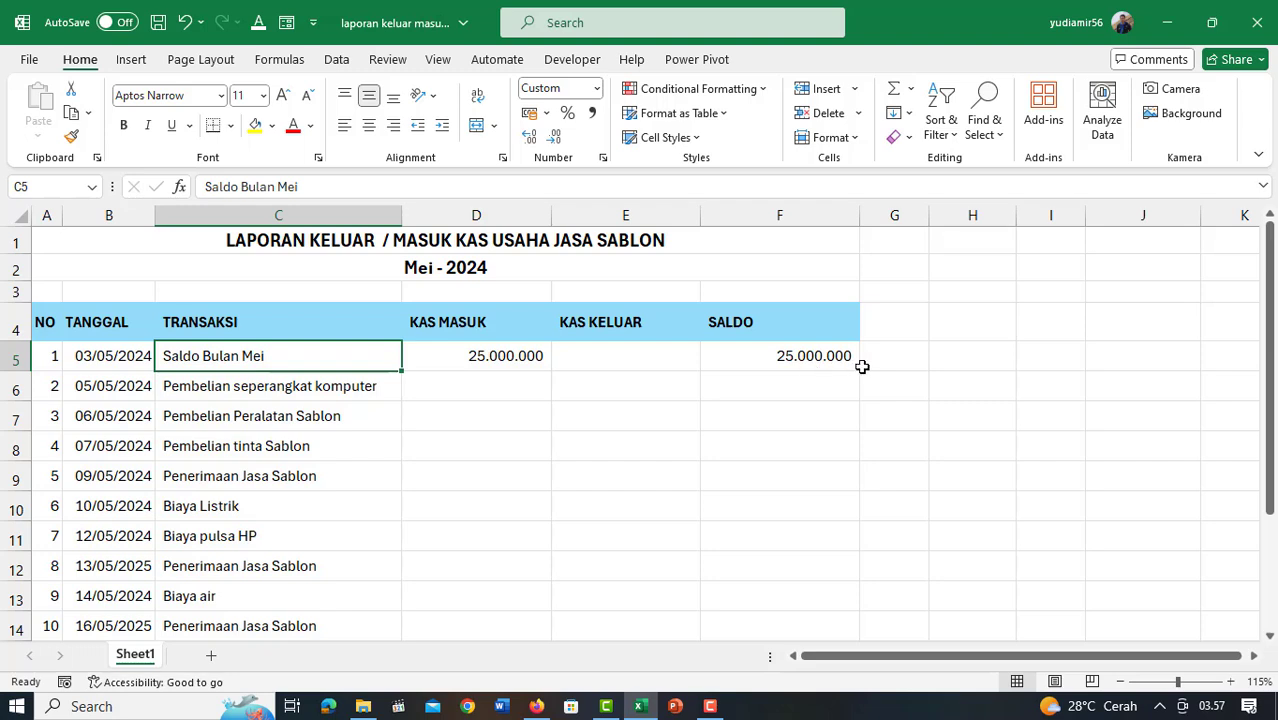
- Enter the running balance formula =F5+D6-E6 in cell F6 of the SALDO column
{"action": "left_click", "coordinate": [800, 394]}
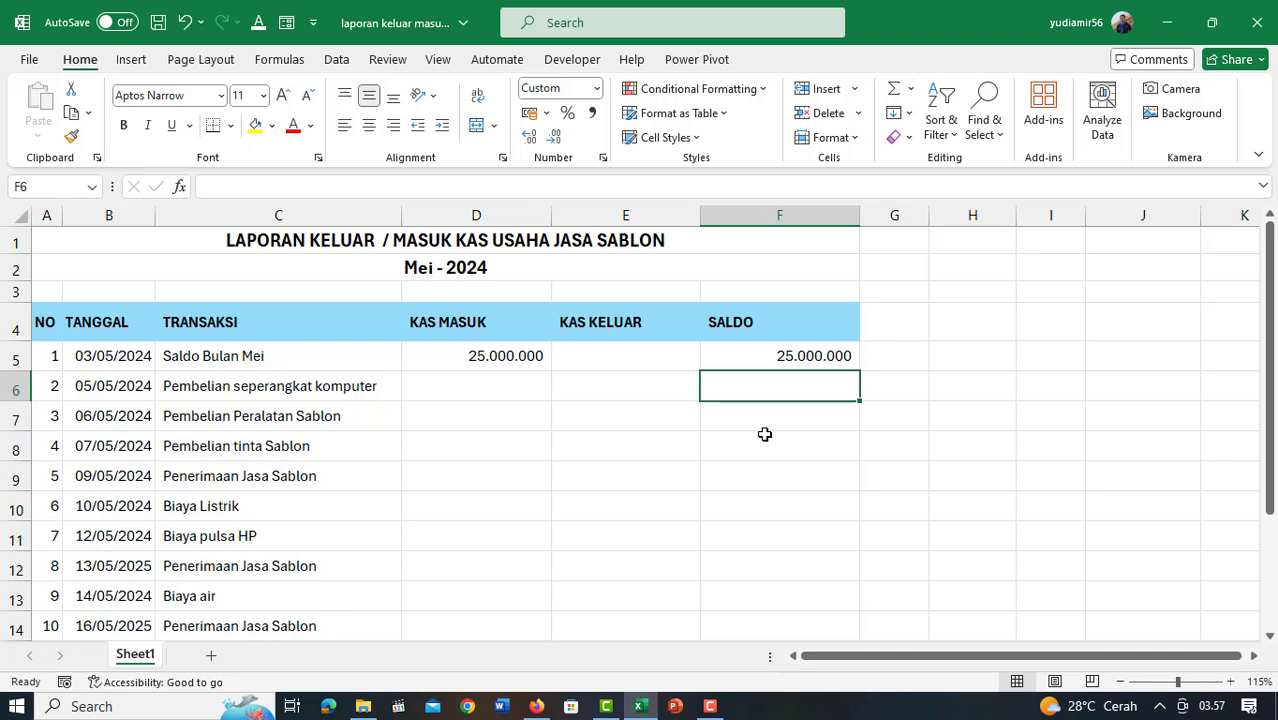
{"action": "type", "text": "="}
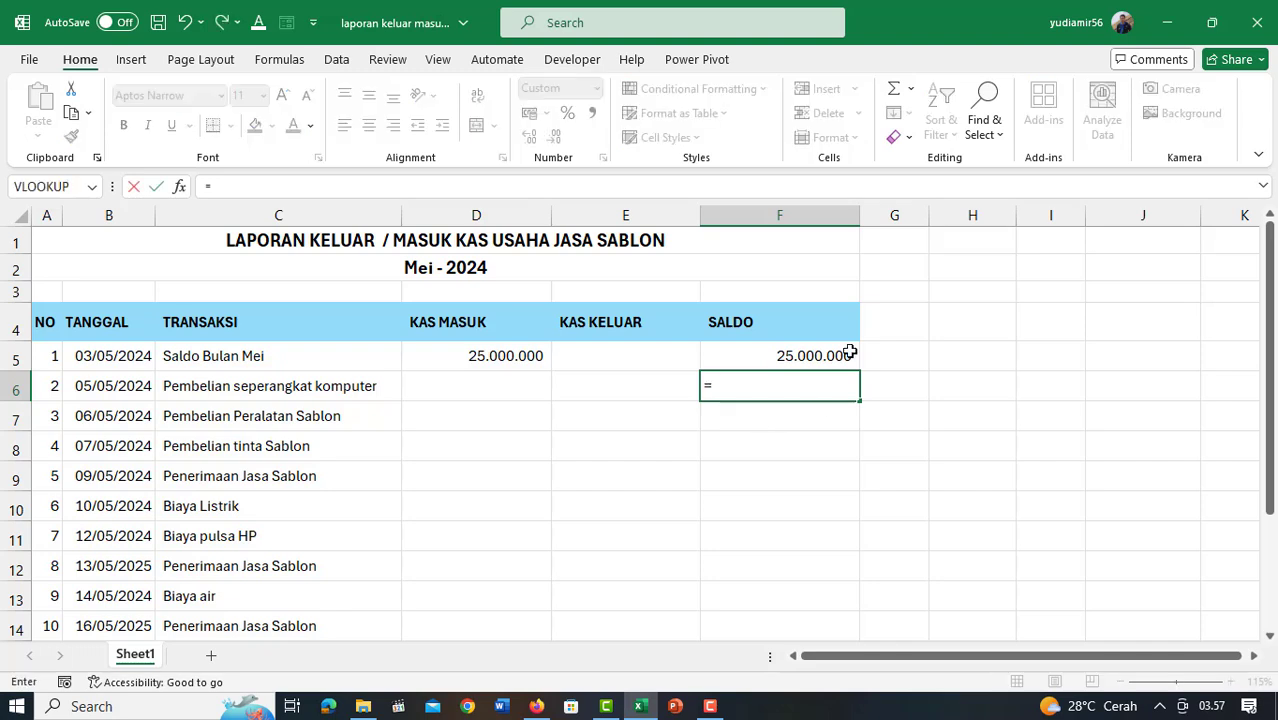
{"action": "left_click", "coordinate": [787, 351]}
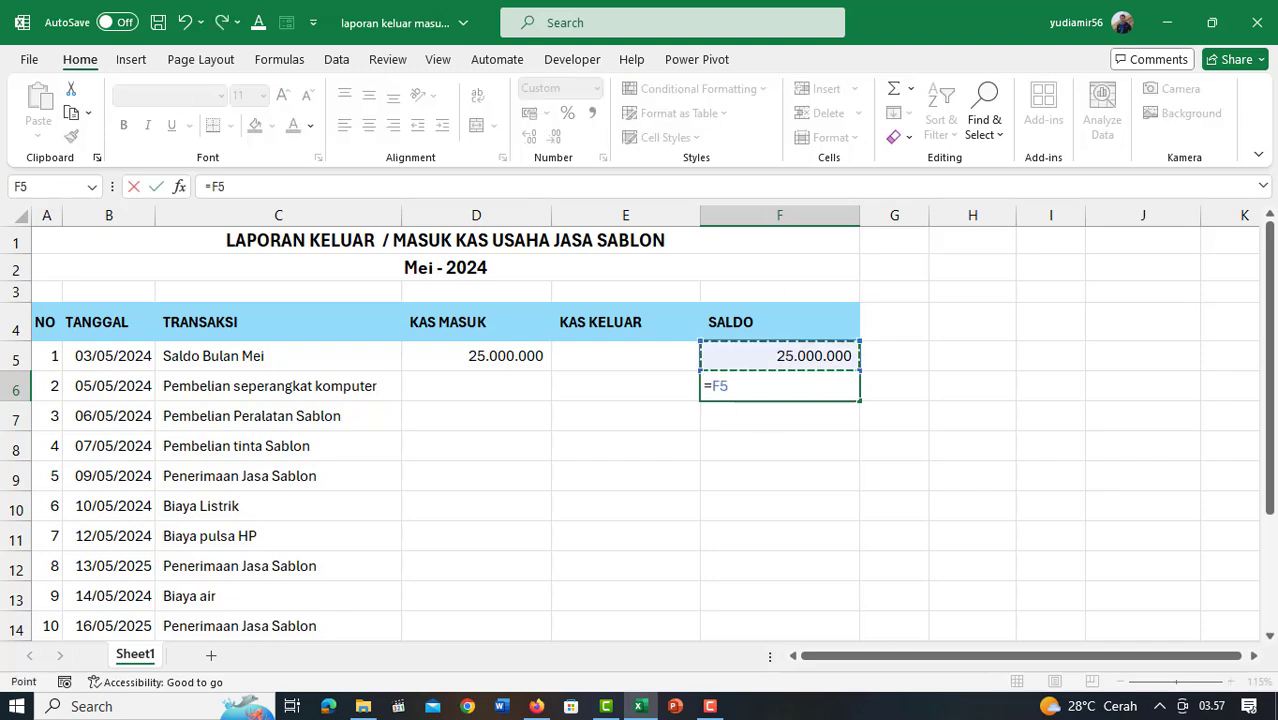
{"action": "type", "text": "+"}
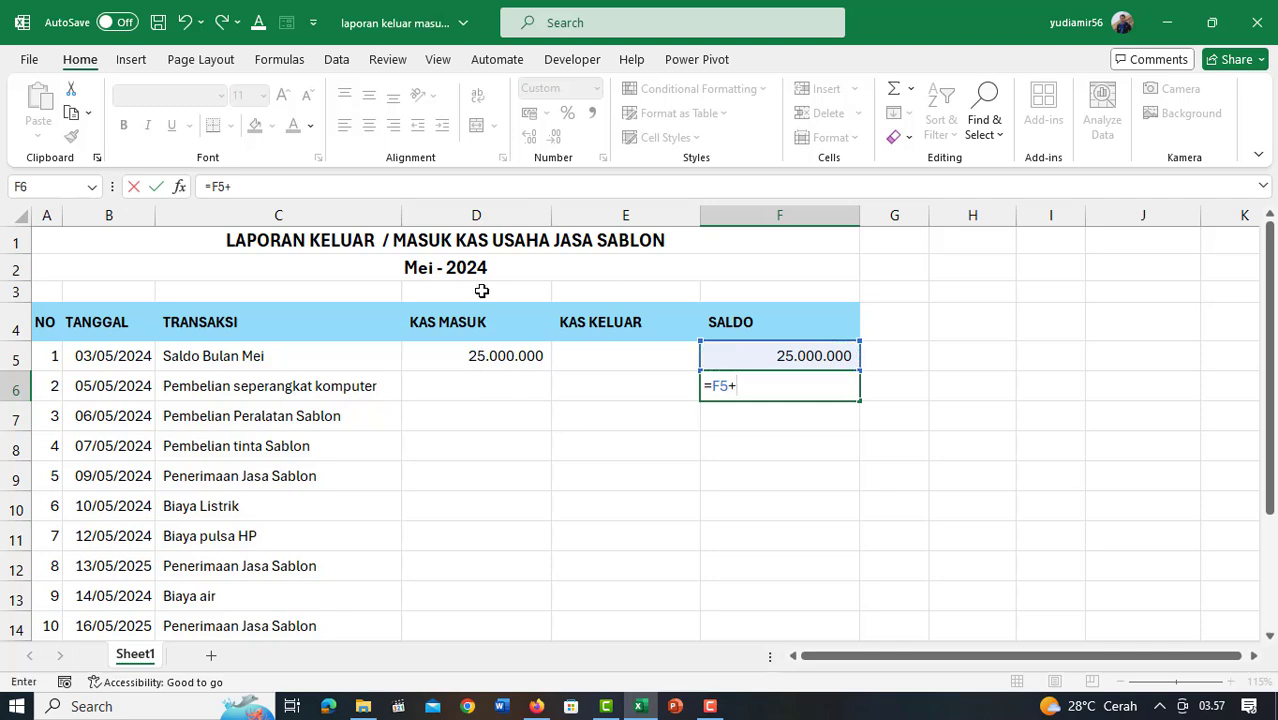
{"action": "left_click", "coordinate": [476, 388]}
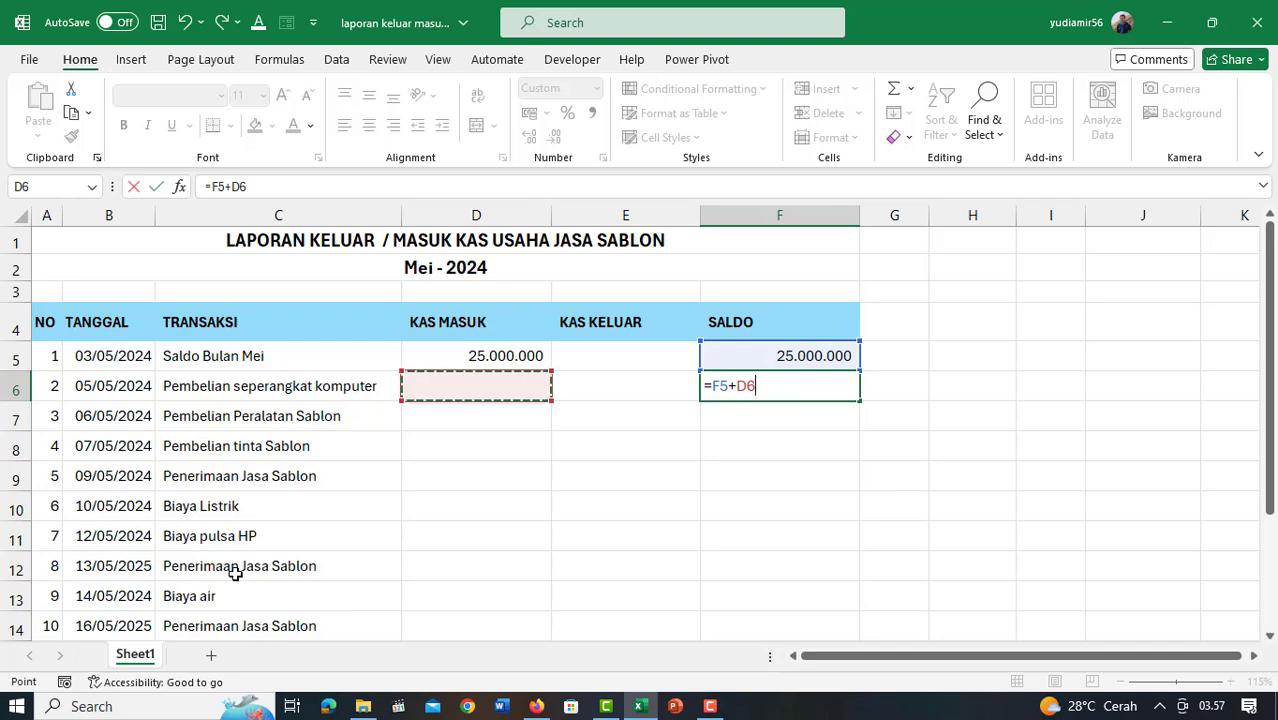
{"action": "type", "text": "-"}
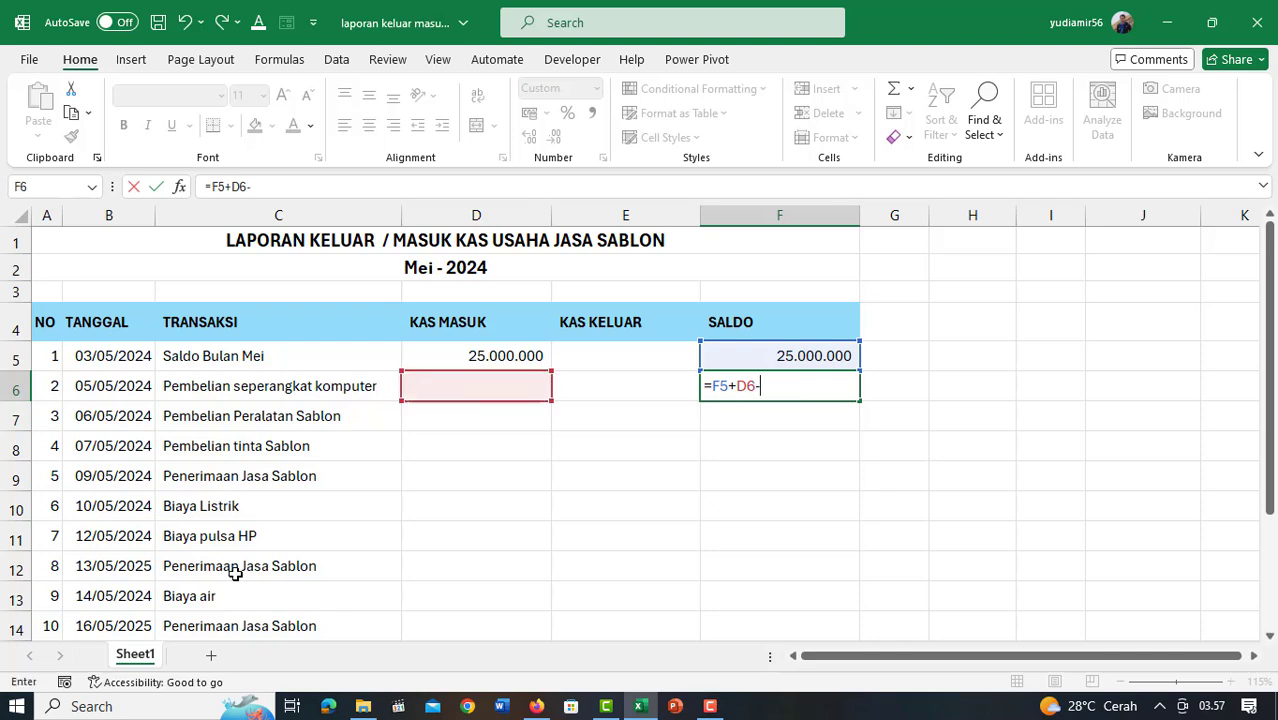
{"action": "left_click", "coordinate": [632, 385]}
{"action": "key", "text": "Return"}
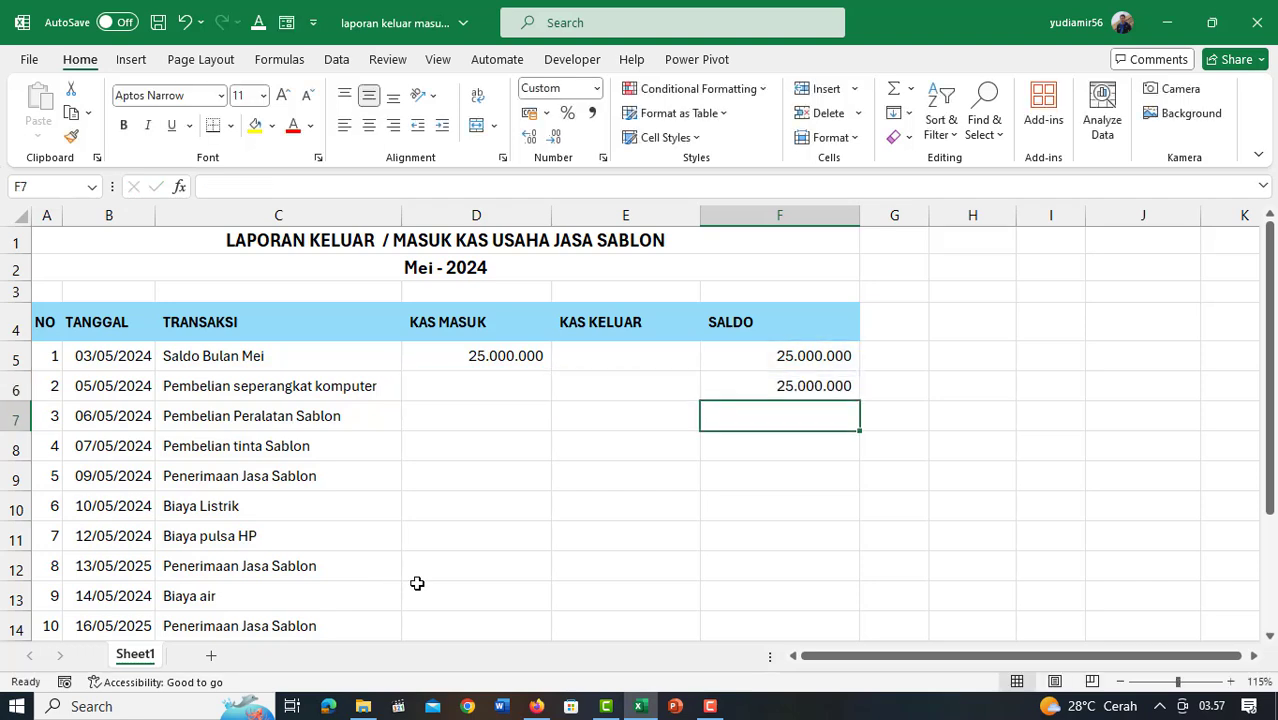
{"action": "key", "text": "Up"}
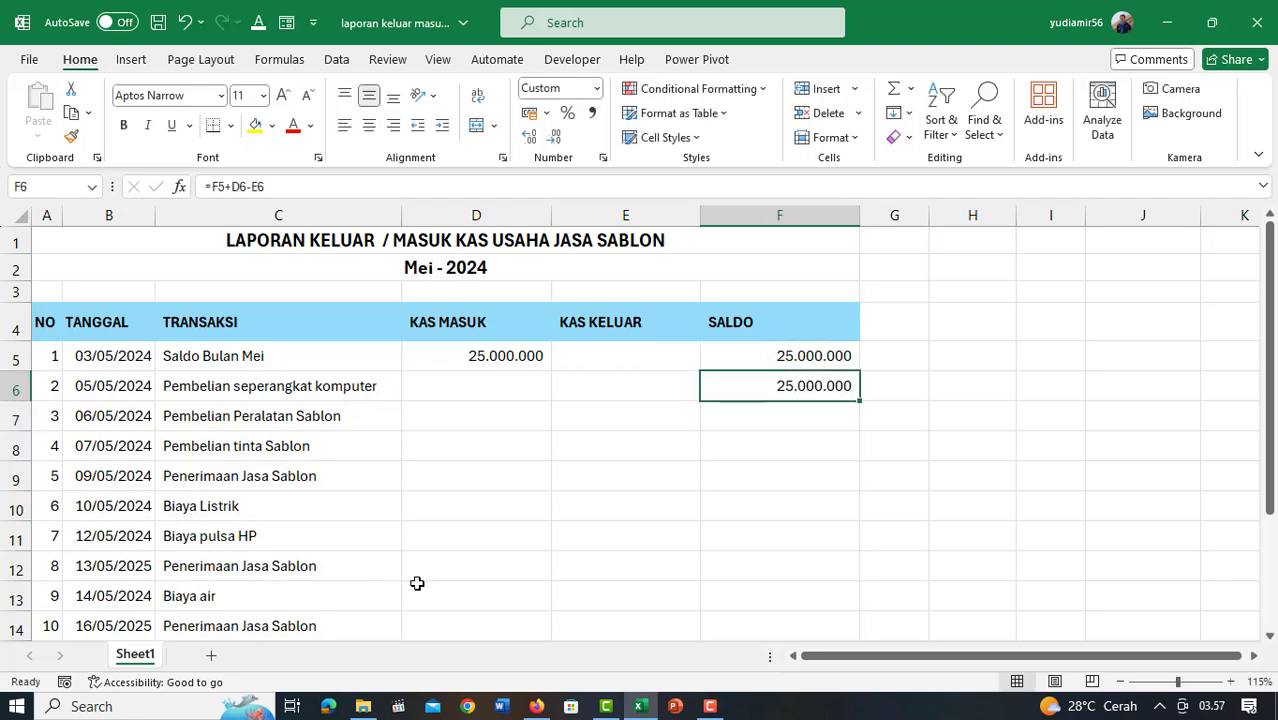
{"action": "left_click", "coordinate": [531, 383]}
{"action": "left_click", "coordinate": [648, 385]}
{"action": "left_click", "coordinate": [457, 390]}
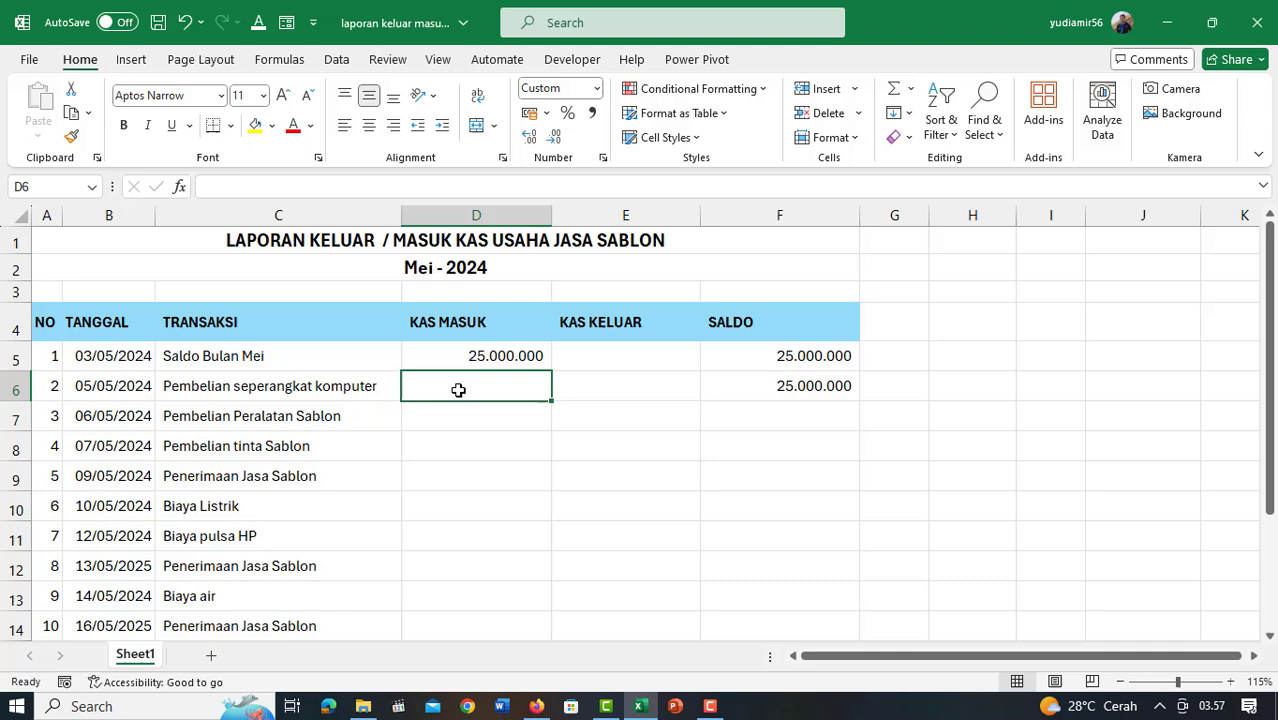
{"action": "left_click", "coordinate": [605, 373]}
{"action": "left_click", "coordinate": [498, 372]}
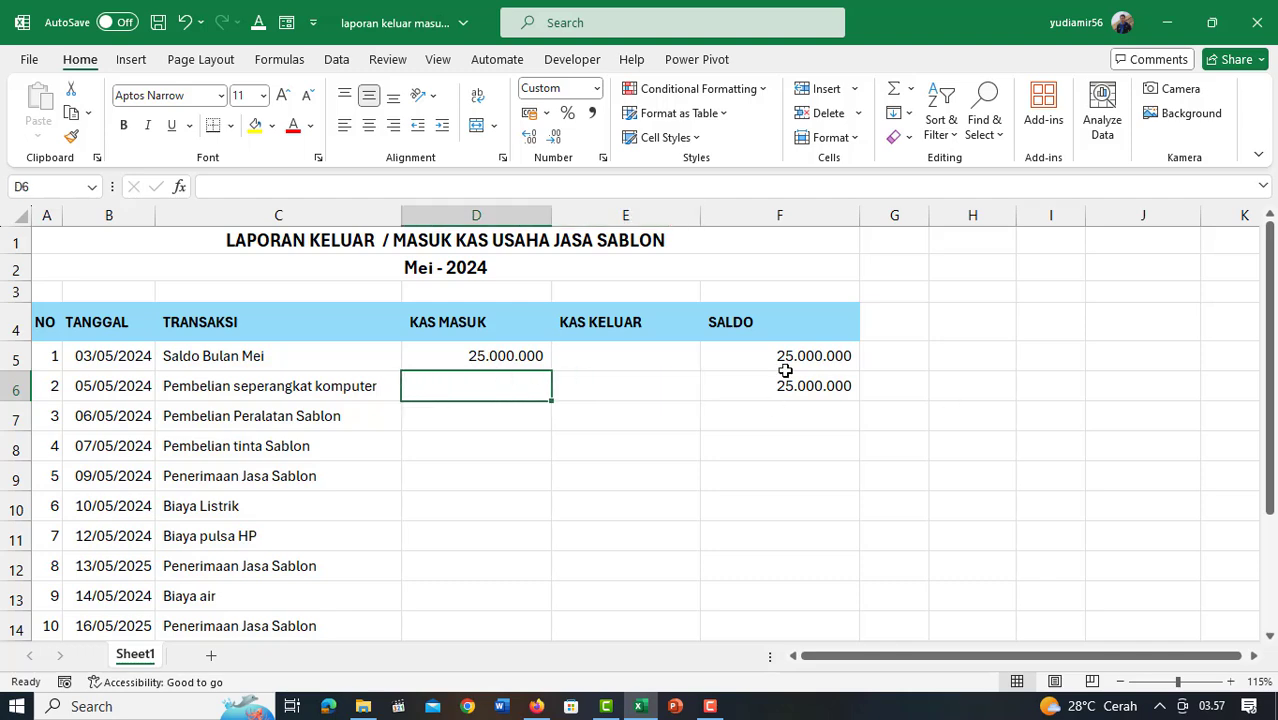
- Fill the balance formula from F6 down through F14
{"action": "left_click", "coordinate": [840, 388]}
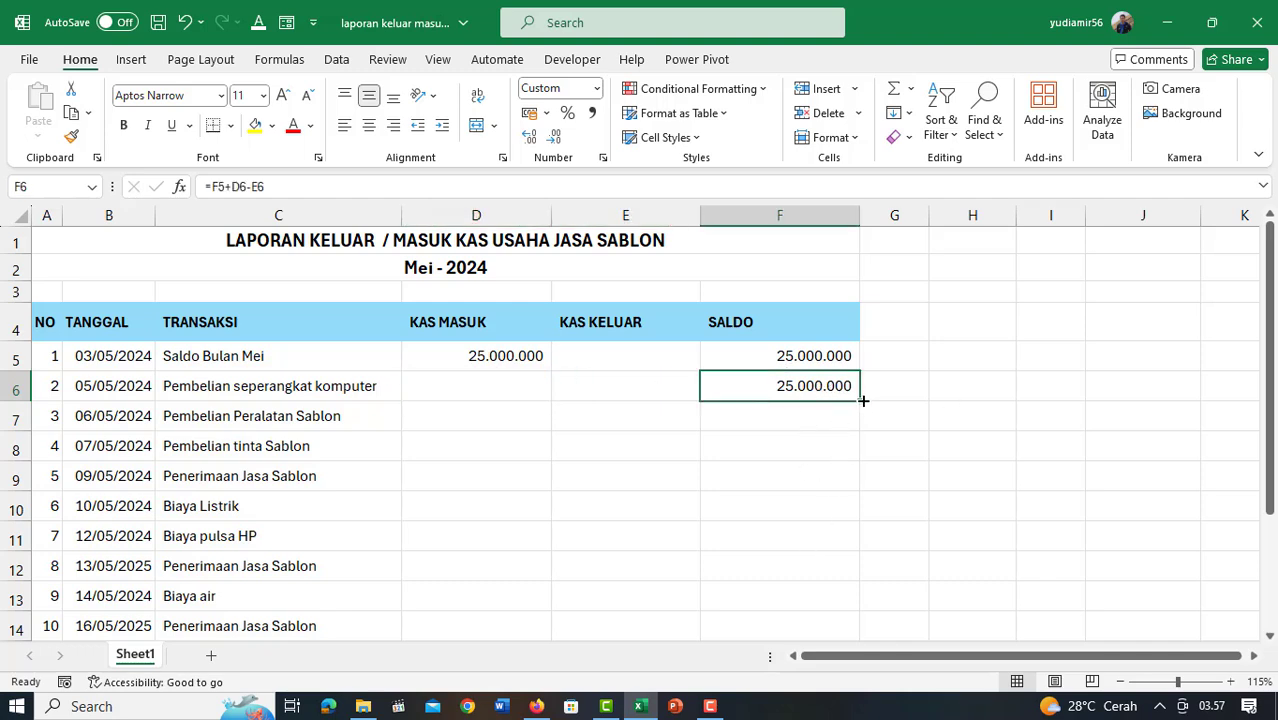
{"action": "left_click_drag", "start_coordinate": [859, 401], "coordinate": [868, 632]}
- Record 5.000.000 as KAS KELUAR for Pembelian seperangkat komputer in cell E6
{"action": "left_click", "coordinate": [485, 391]}
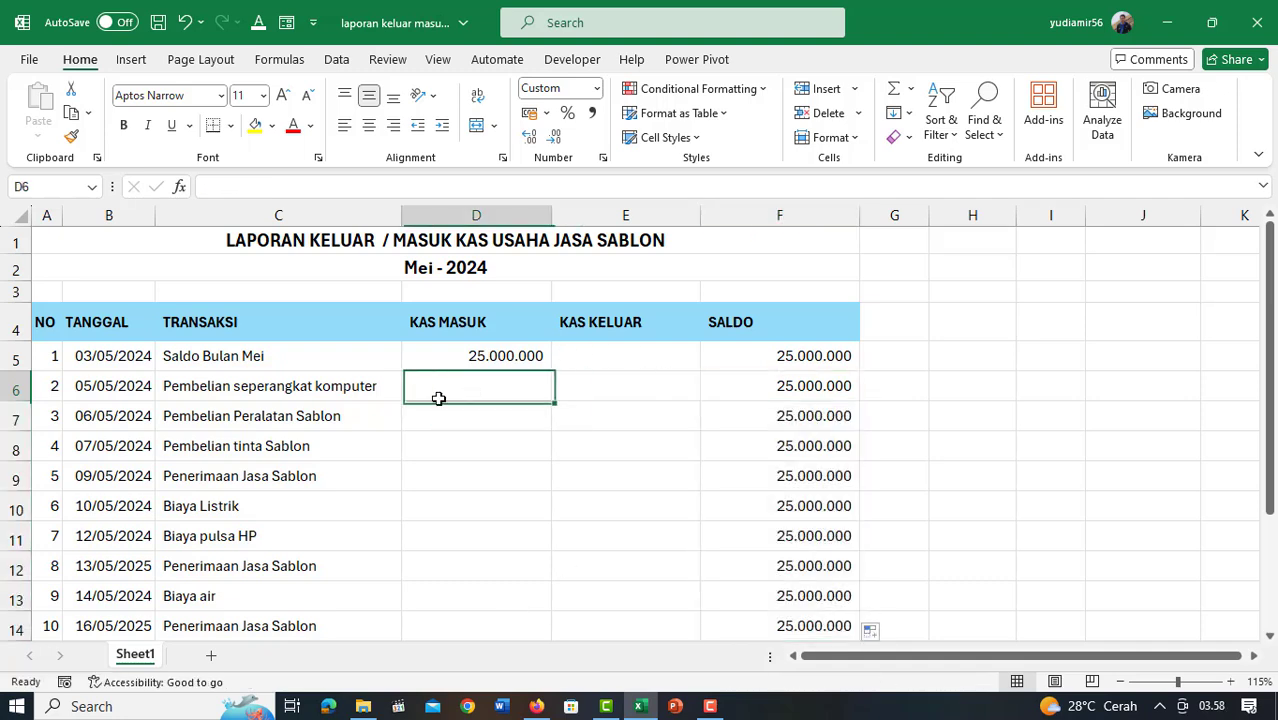
{"action": "left_click", "coordinate": [648, 385]}
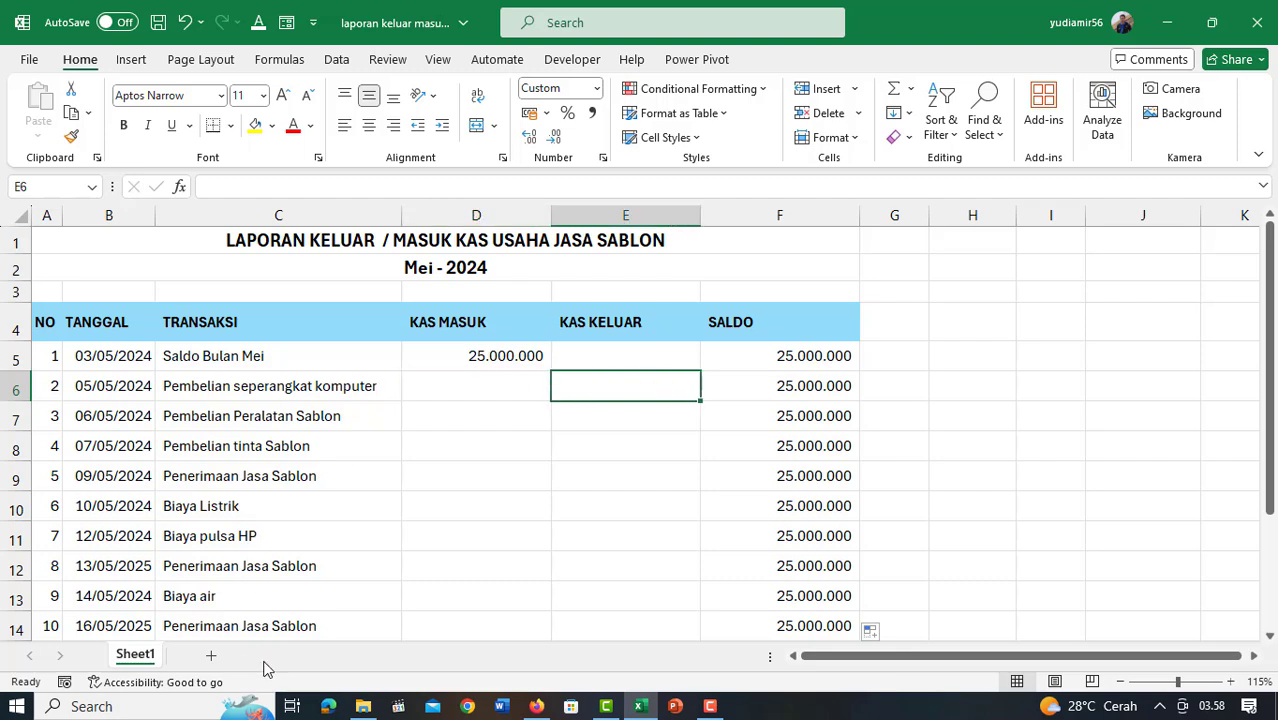
{"action": "type", "text": "5.0"}
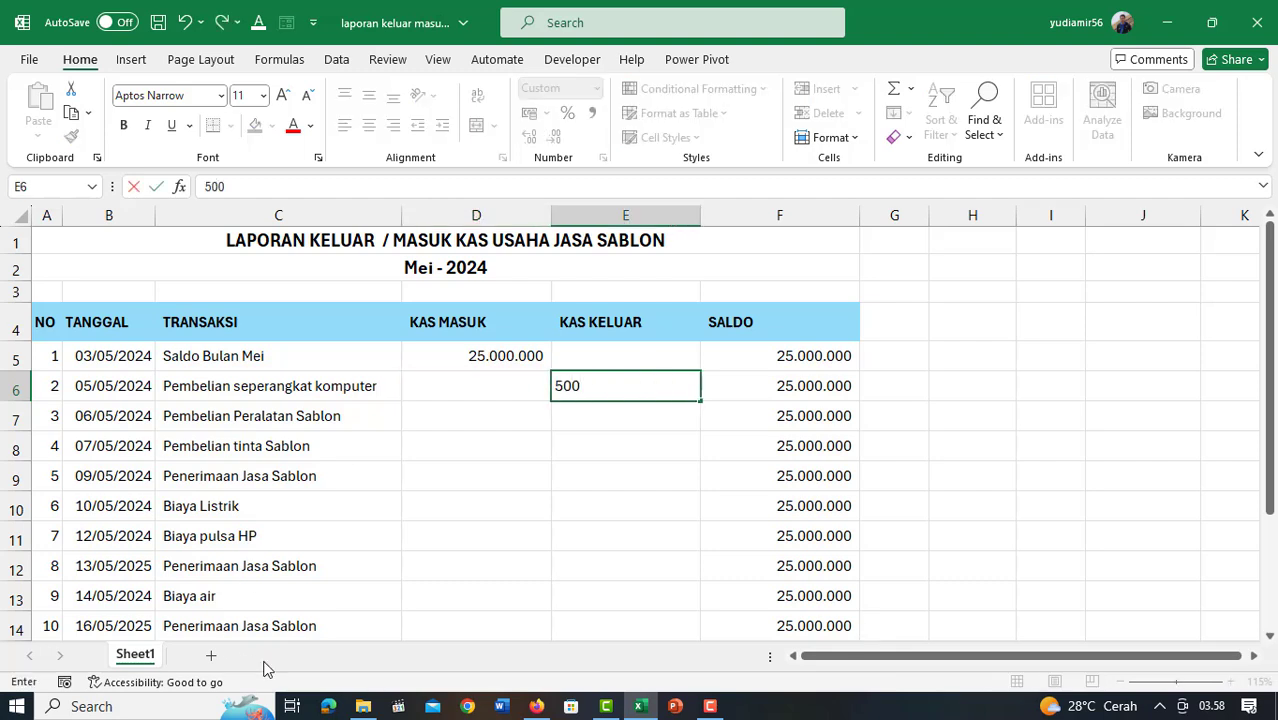
{"action": "type", "text": "00.000"}
{"action": "key", "text": "Return"}
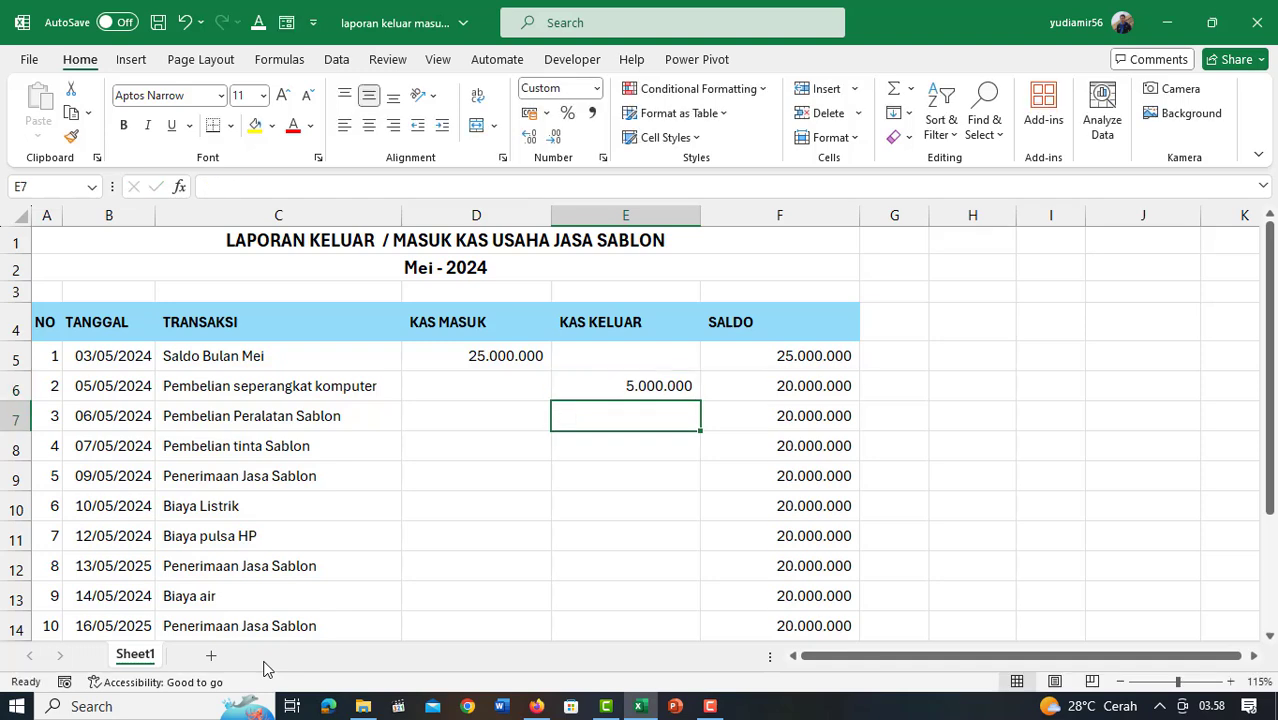
- Enter KAS KELUAR amounts of 2.500.000 for Pembelian Peralatan Sablon in E7 and 1.000.000 for Pembelian tinta Sablon in E8
{"action": "key", "text": "Up"}
{"action": "left_click", "coordinate": [653, 413]}
{"action": "type", "text": "25"}
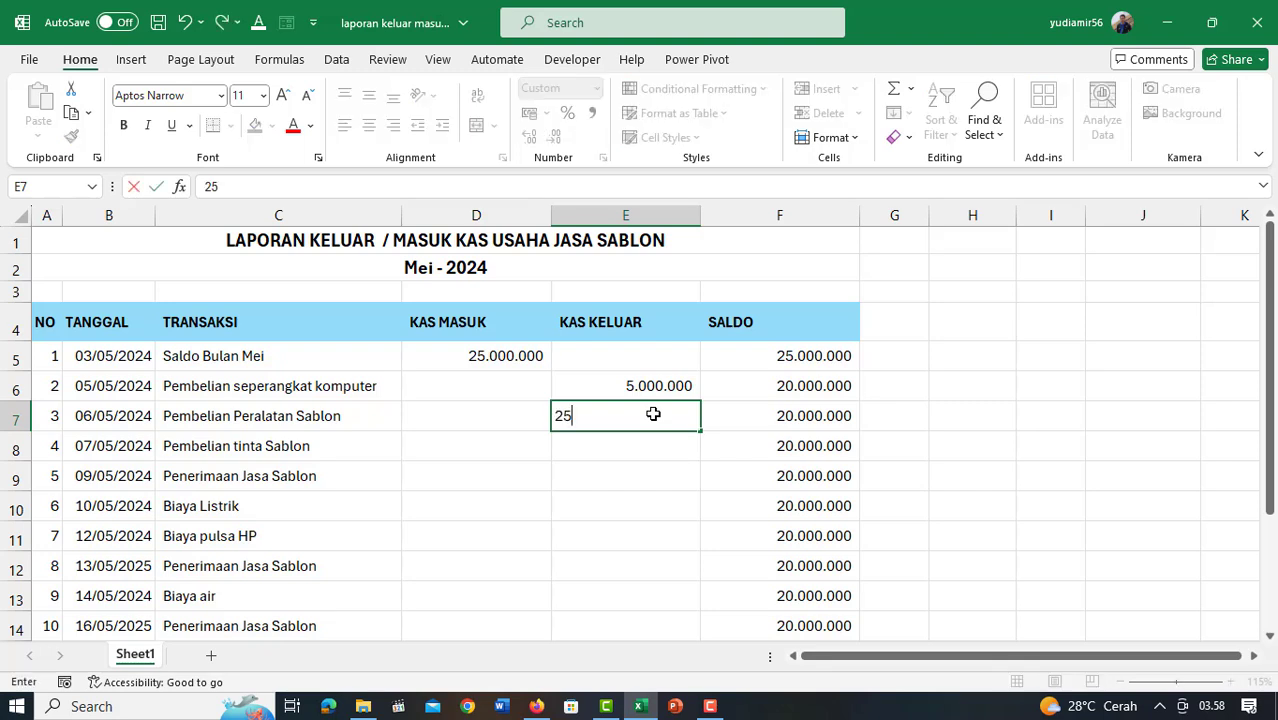
{"action": "type", "text": "00000"}
{"action": "key", "text": "Return"}
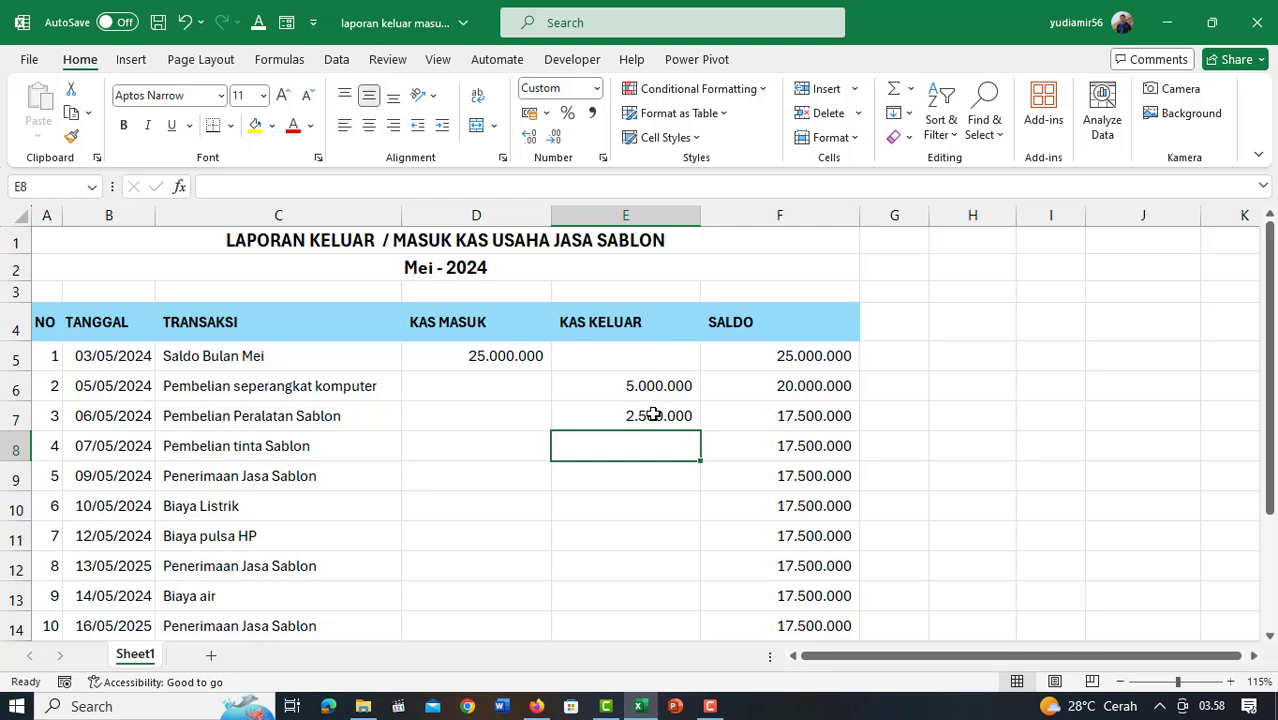
{"action": "type", "text": "1"}
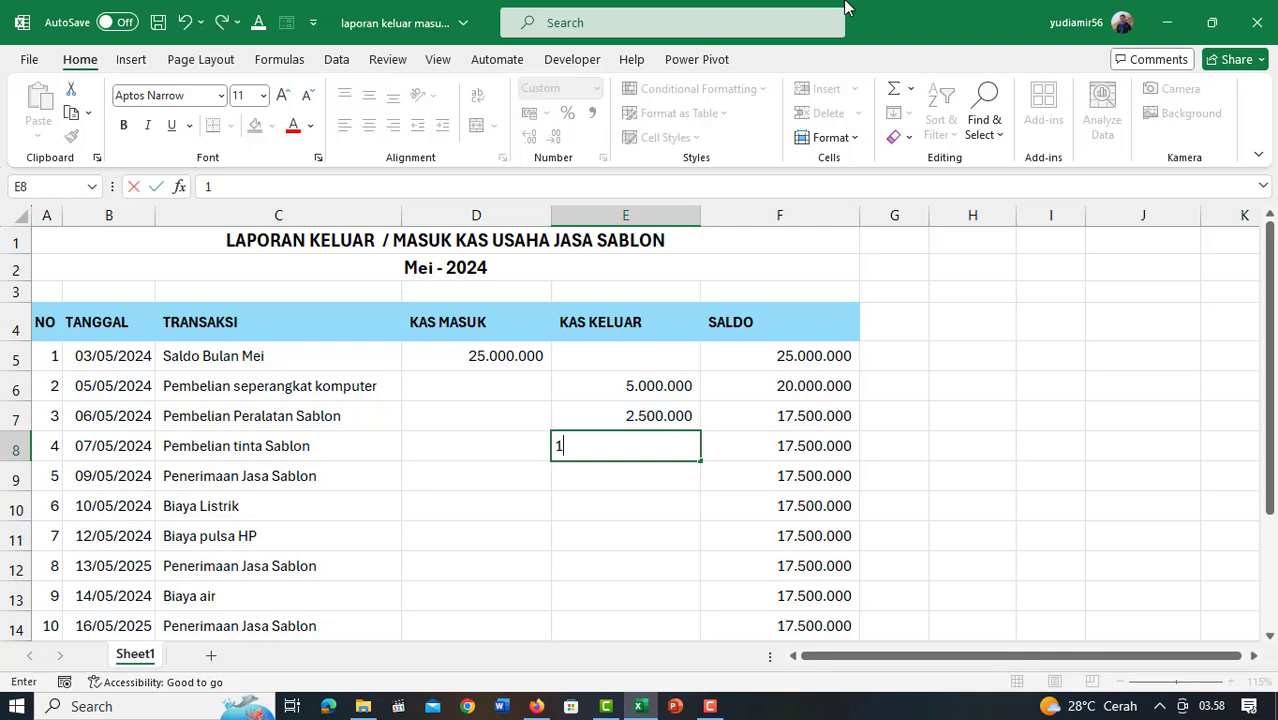
{"action": "type", "text": ".000.000"}
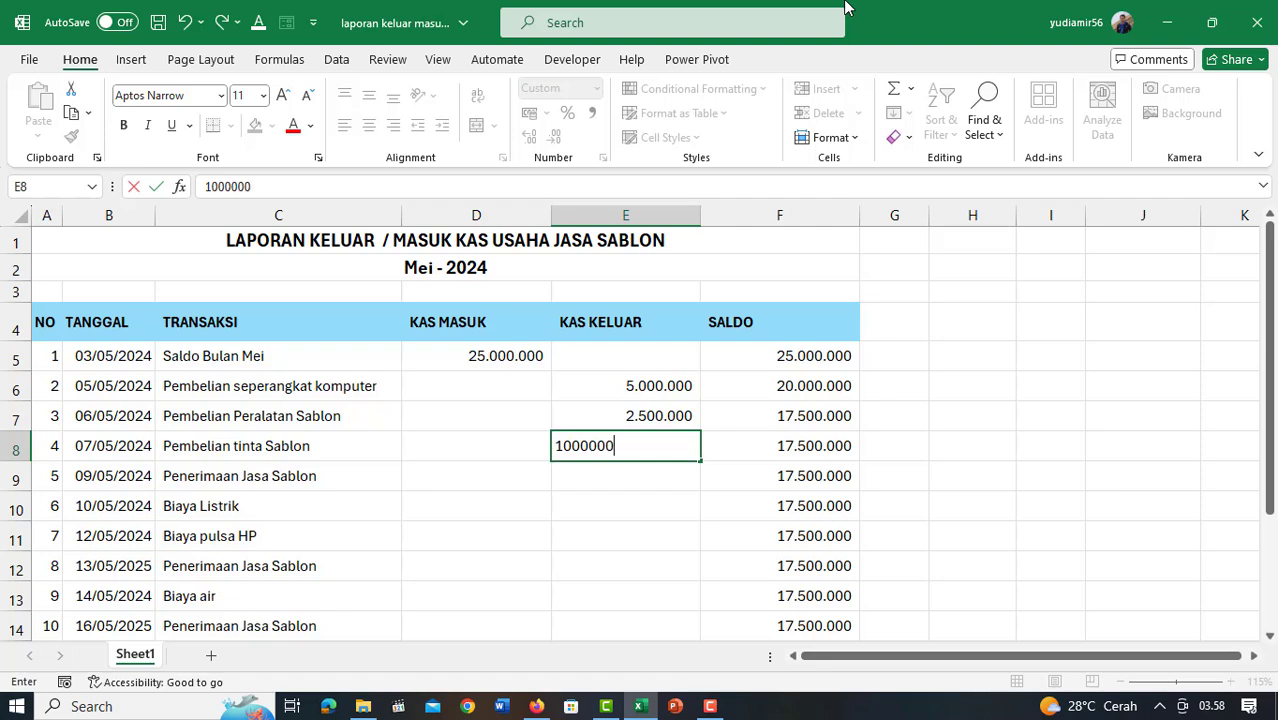
{"action": "key", "text": "Return"}
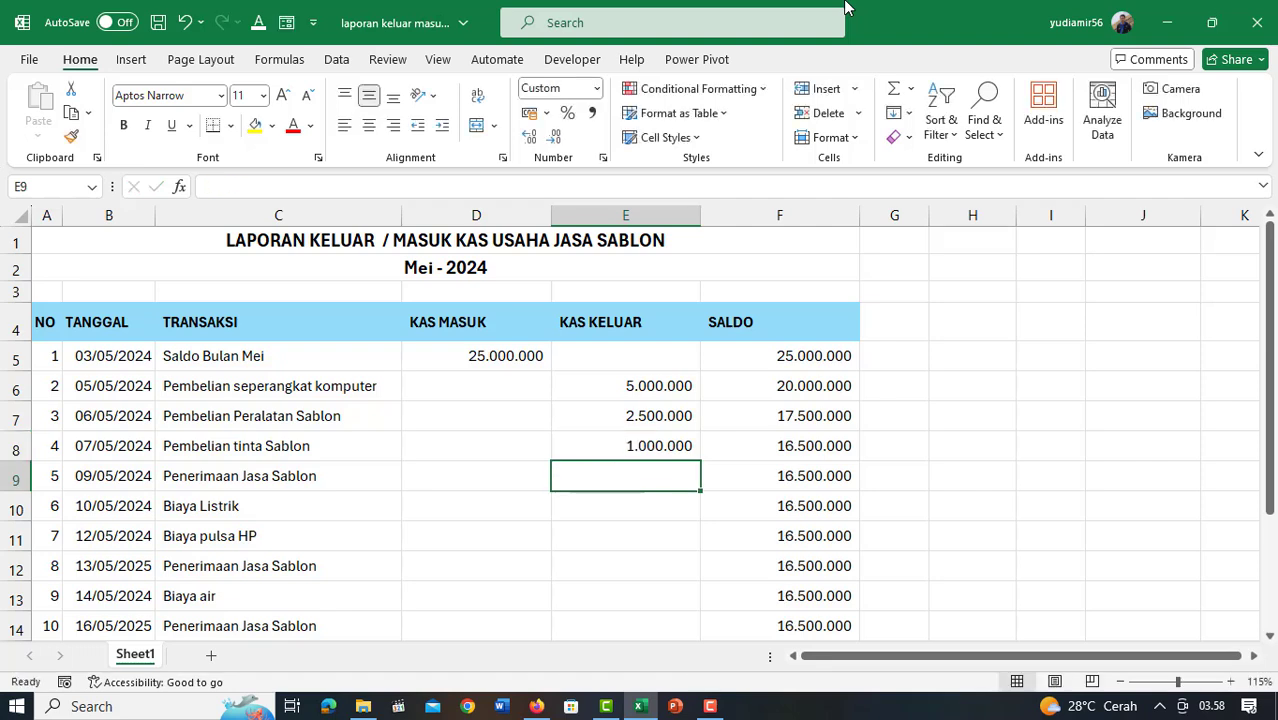
- Record 1.500.000 as KAS MASUK for the 09/05/2024 Penerimaan Jasa Sablon in cell D9
{"action": "key", "text": "Left"}
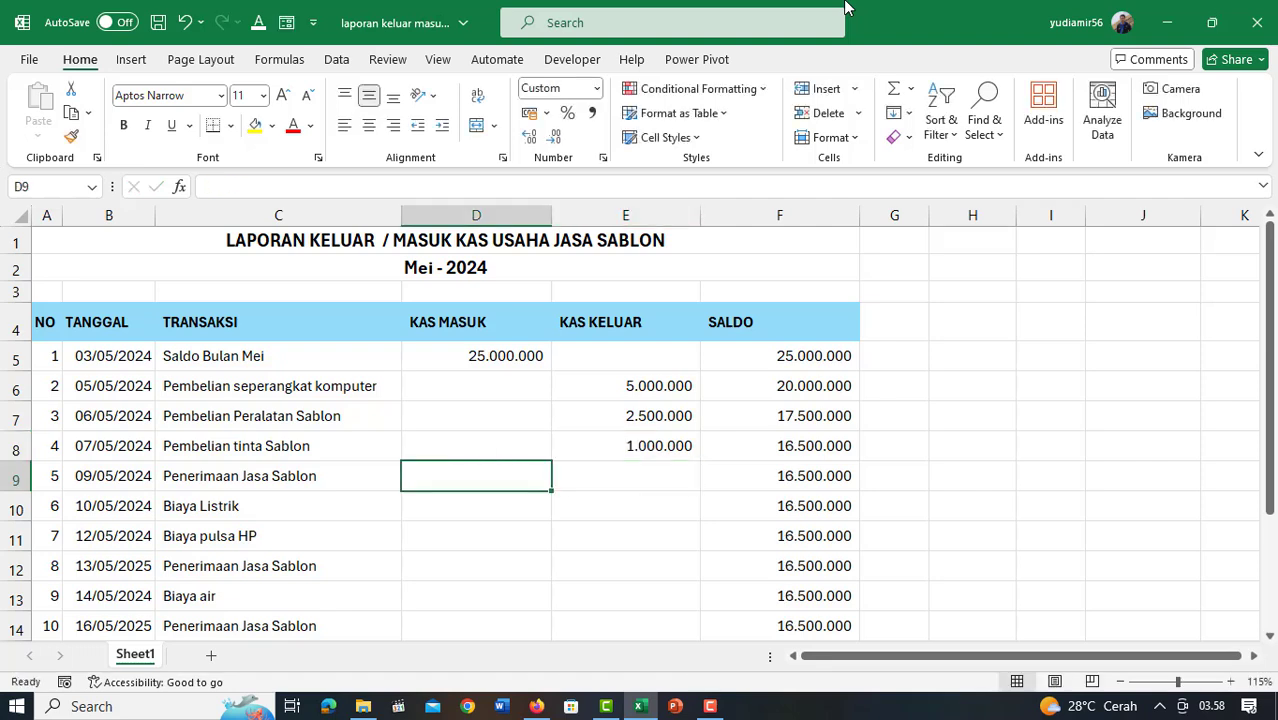
{"action": "type", "text": "1500000"}
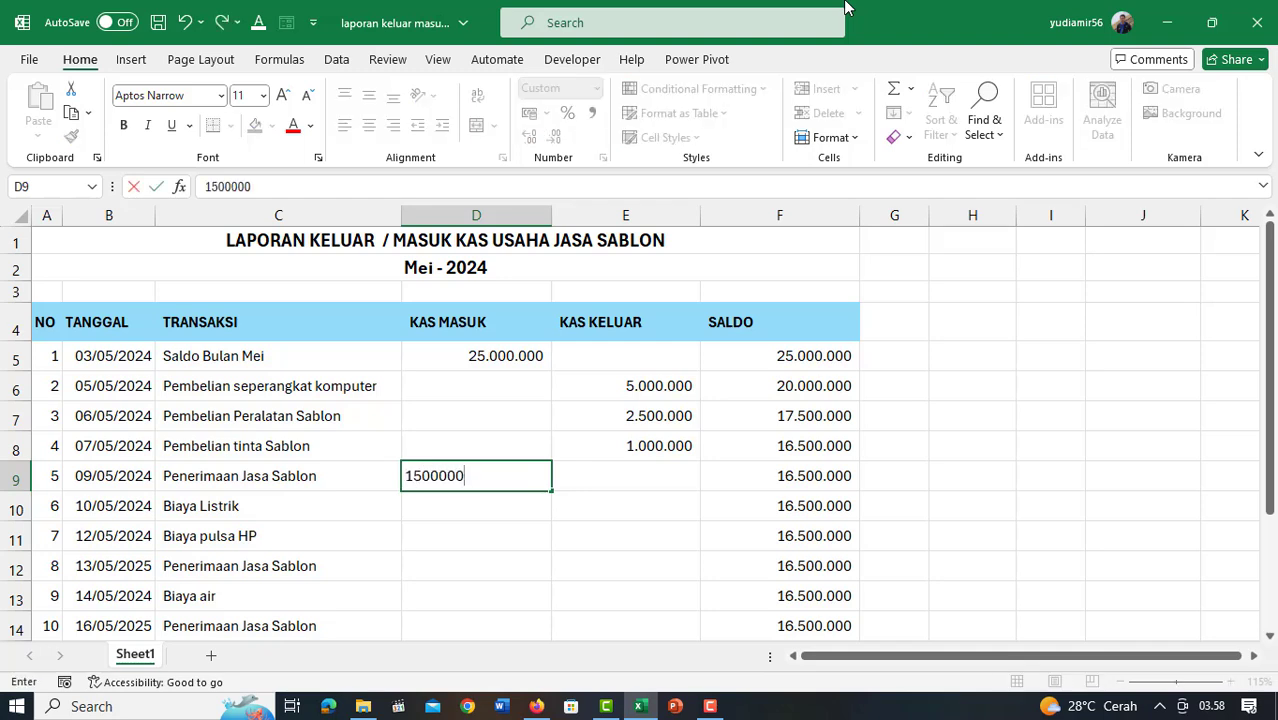
{"action": "key", "text": "Return"}
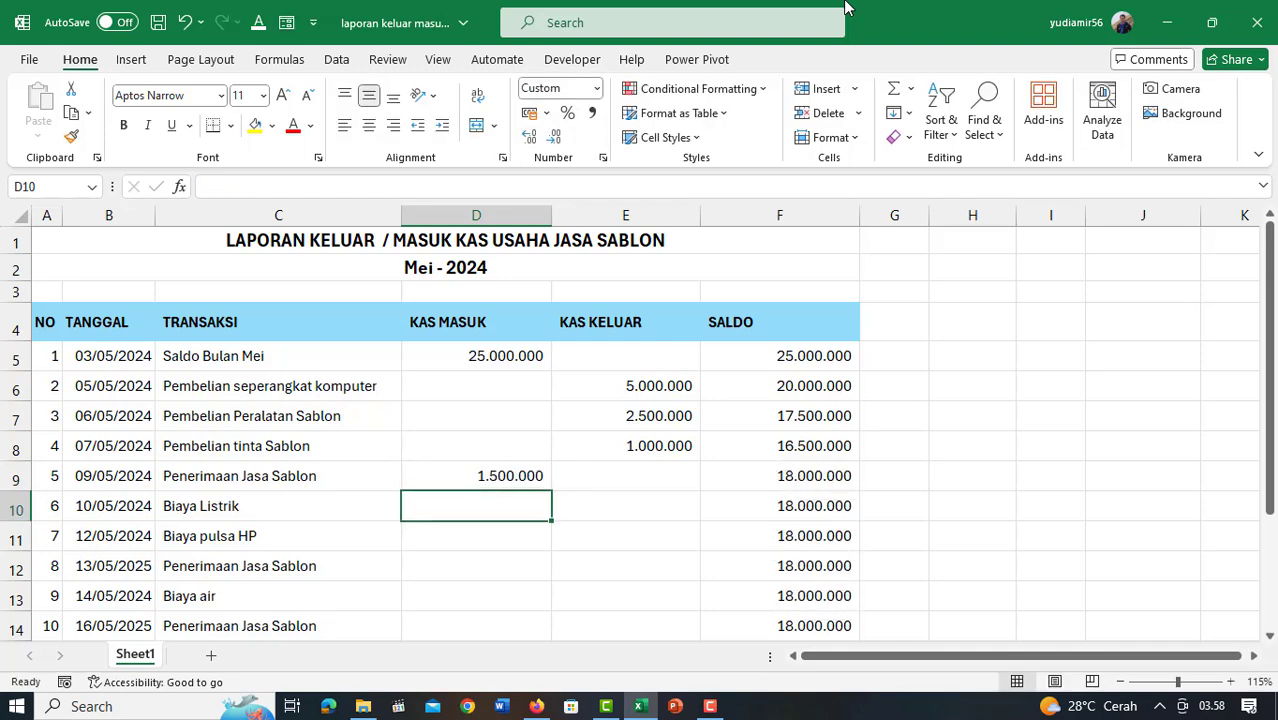
{"action": "key", "text": "Up"}
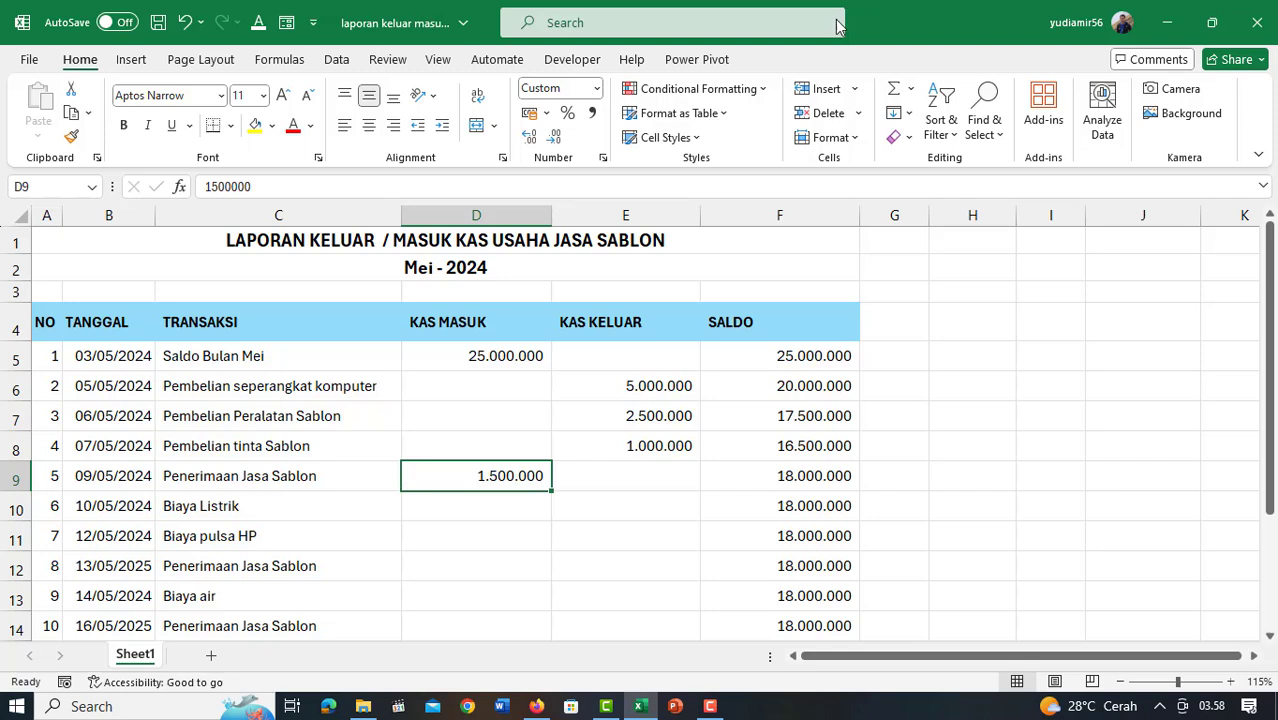
- Examine the SALDO column, comparing the rows that have cash entries with the rows F10:F14 that have none
{"action": "left_click", "coordinate": [816, 438]}
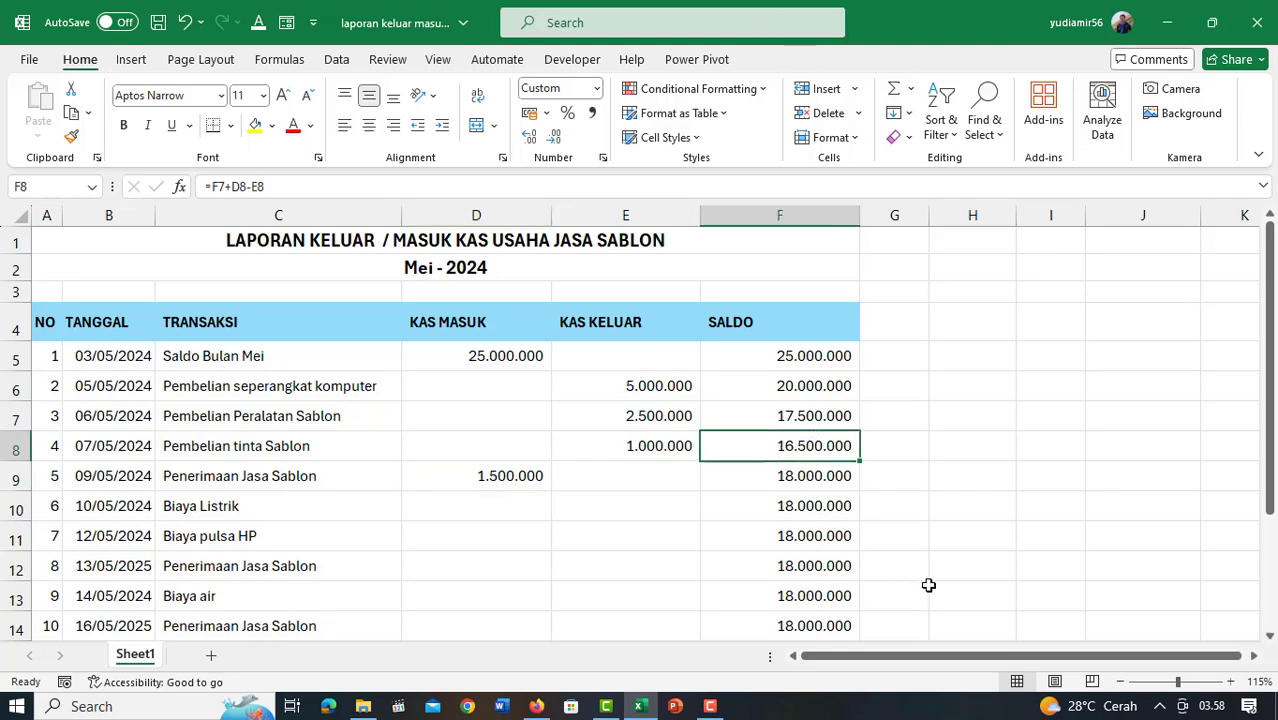
{"action": "left_click", "coordinate": [788, 505]}
{"action": "scroll", "coordinate": [770, 476], "scroll_direction": "down", "scroll_amount": 1}
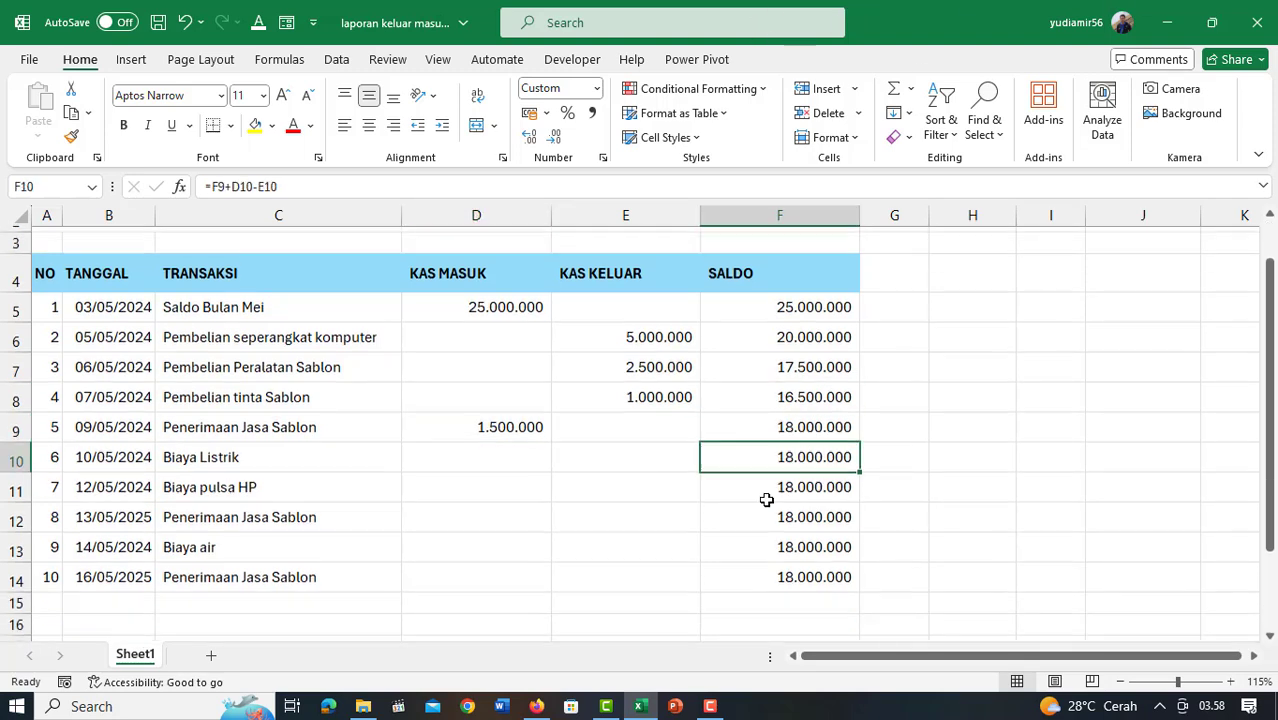
{"action": "left_click", "coordinate": [502, 442]}
{"action": "left_click", "coordinate": [630, 446]}
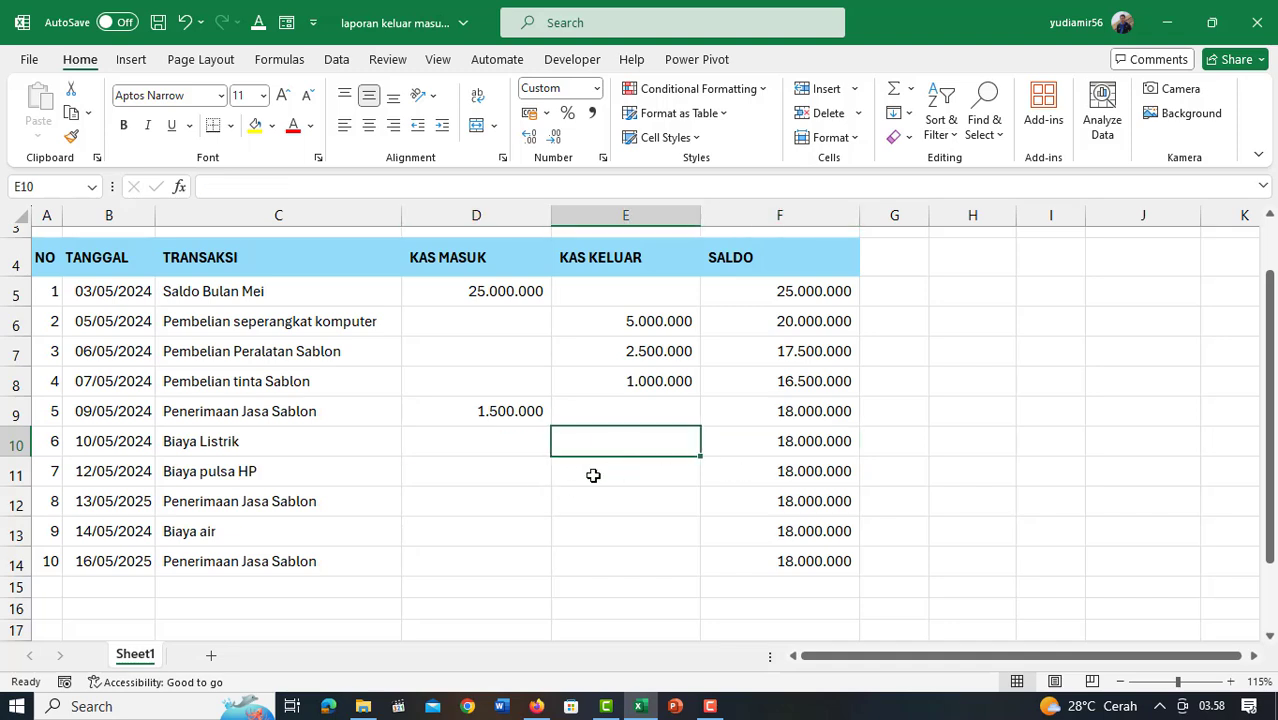
{"action": "left_click", "coordinate": [510, 476]}
{"action": "left_click_drag", "start_coordinate": [818, 443], "coordinate": [826, 564]}
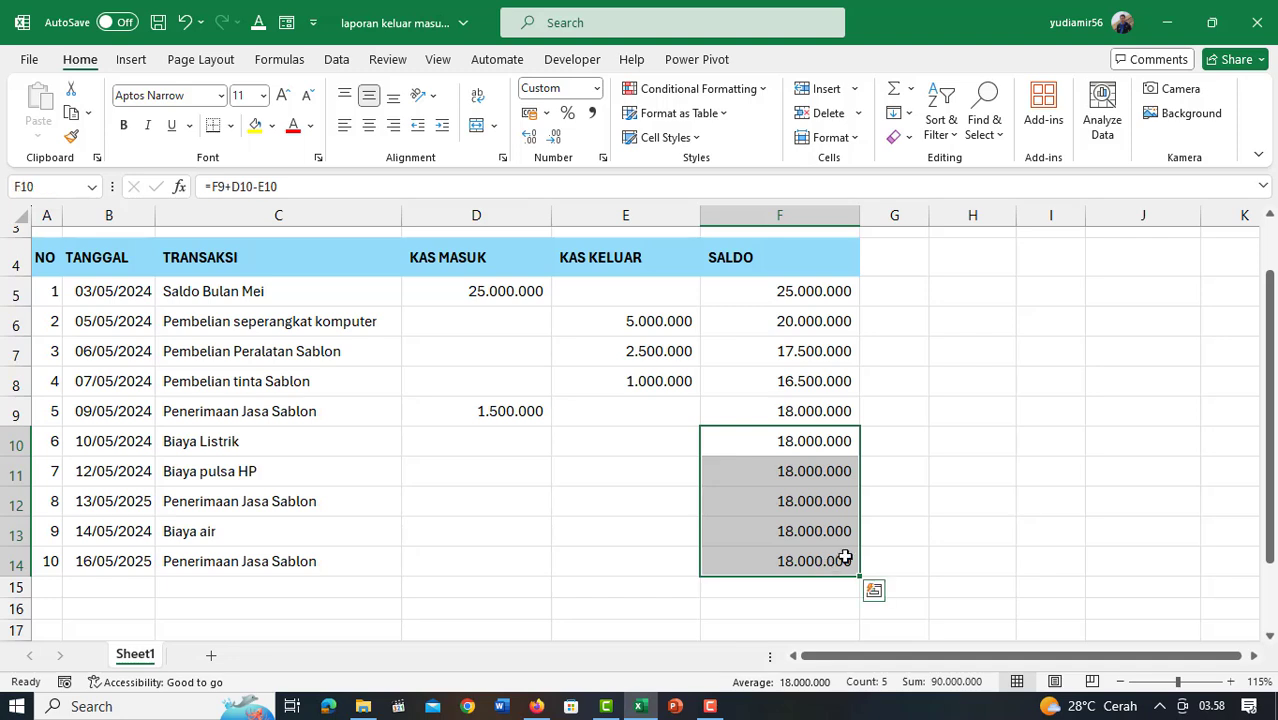
{"action": "left_click", "coordinate": [812, 411]}
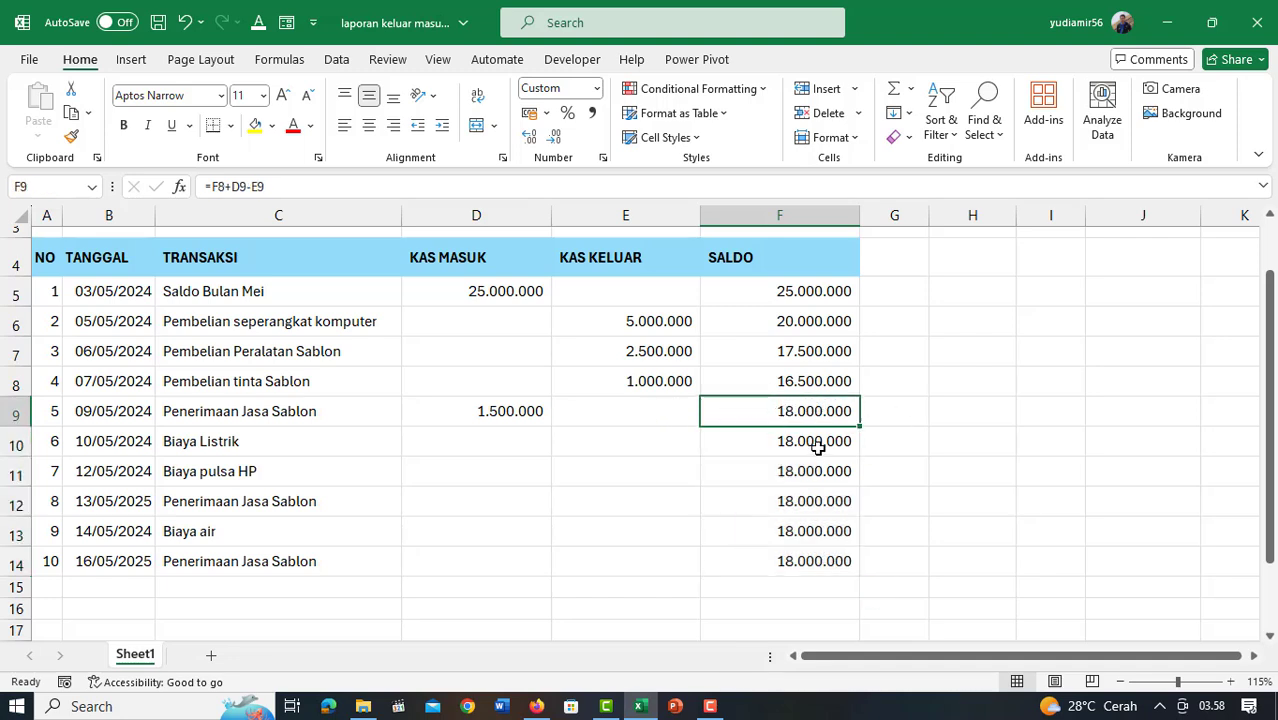
{"action": "left_click_drag", "start_coordinate": [812, 440], "coordinate": [834, 560]}
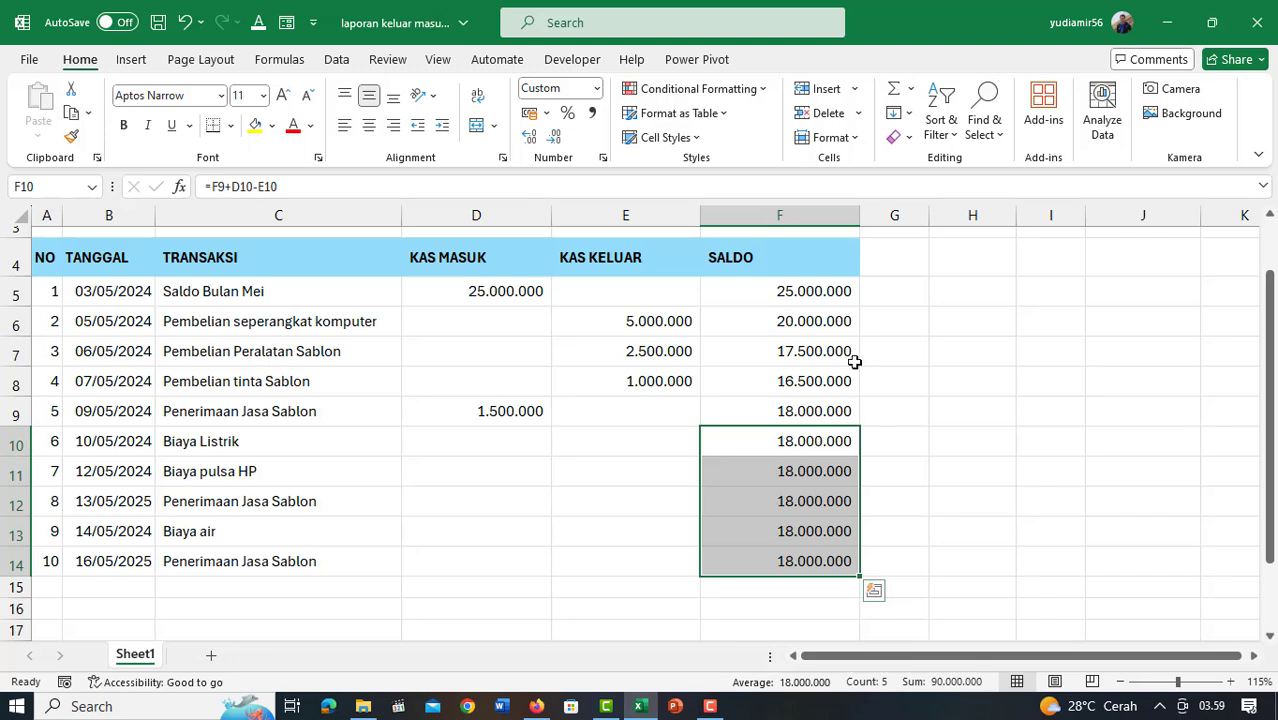
- Insert IF(AND(D6="";E6="") ahead of the existing F5+D6-E6 calculation in SALDO cell F6 to test for empty cash entries
{"action": "left_click", "coordinate": [782, 324]}
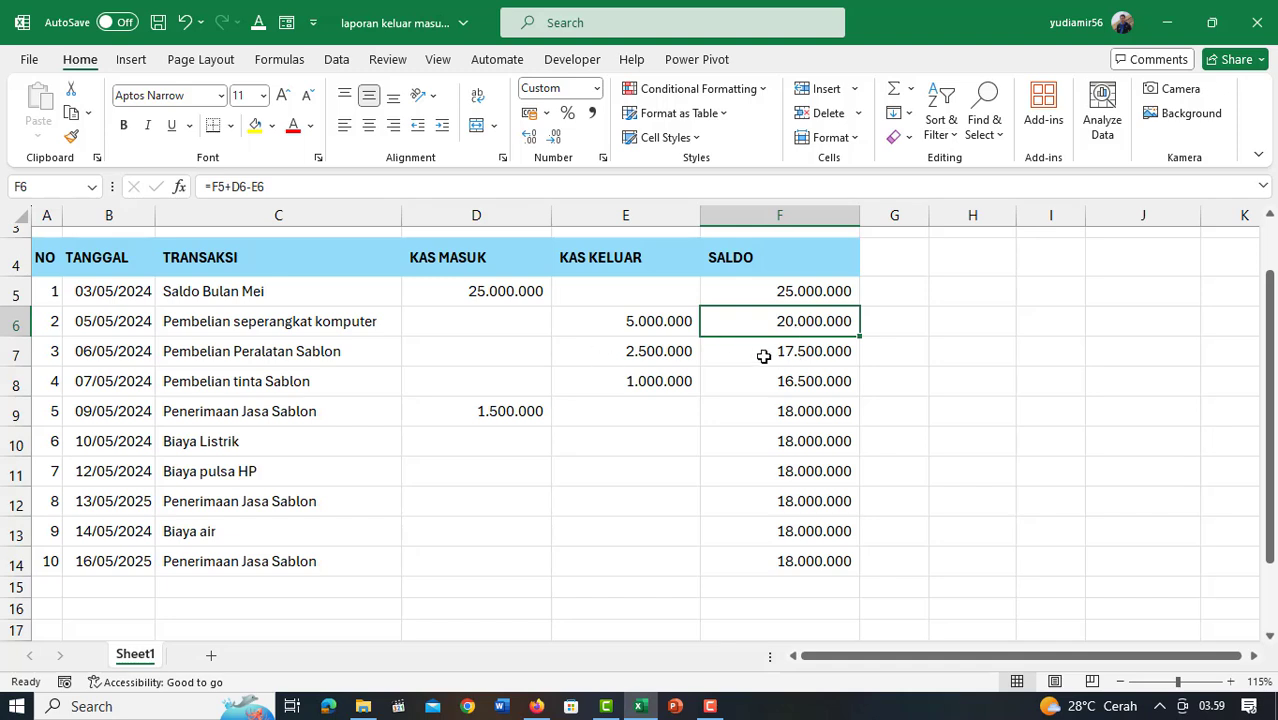
{"action": "double_click", "coordinate": [757, 323]}
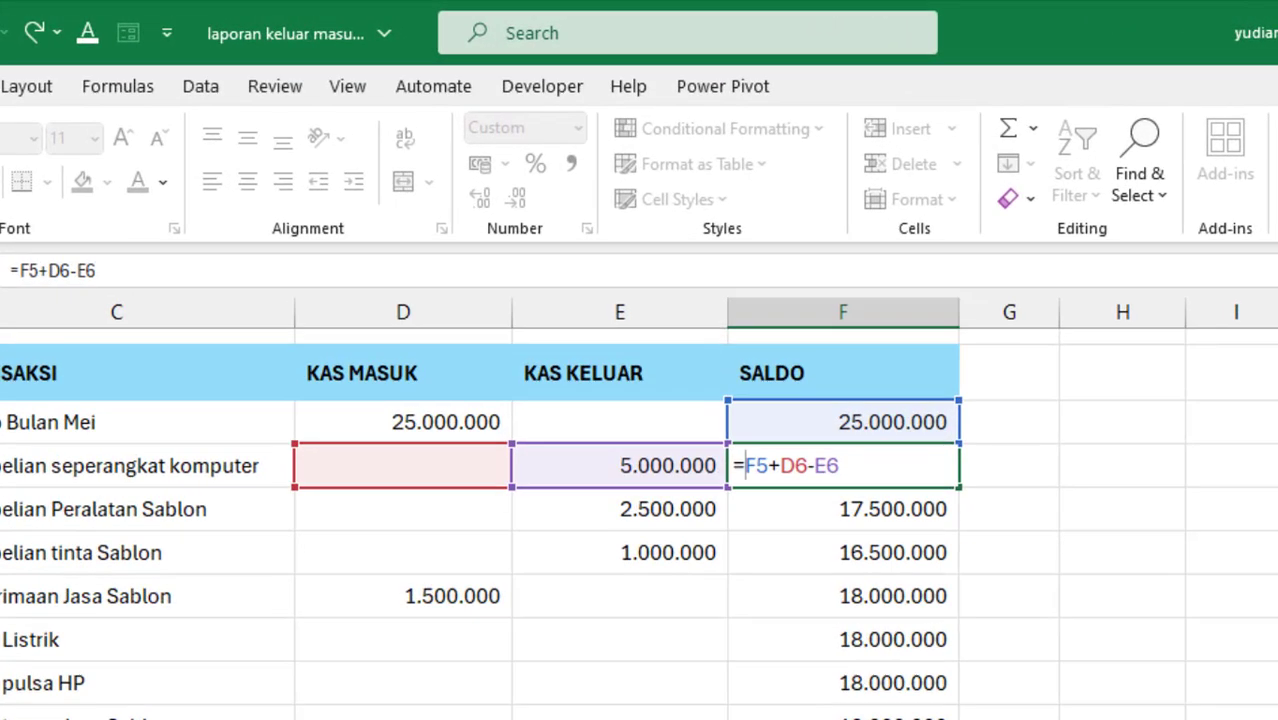
{"action": "type", "text": "IF(AND"}
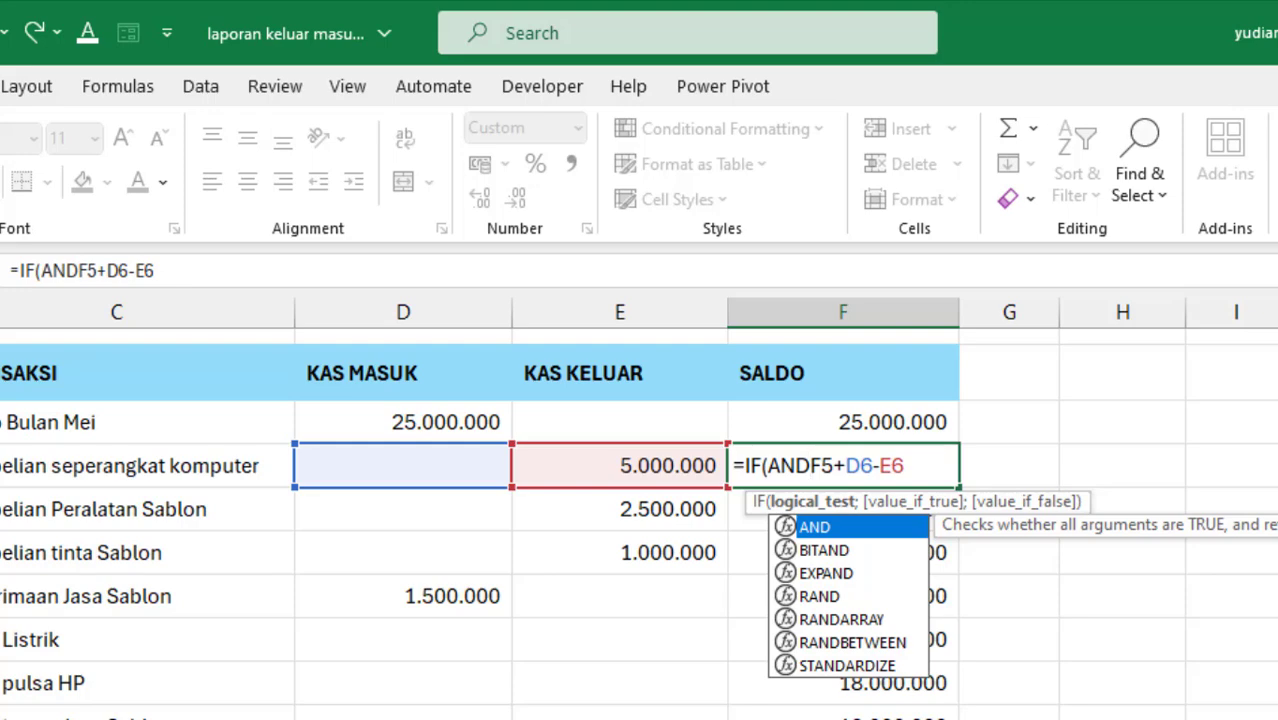
{"action": "type", "text": "("}
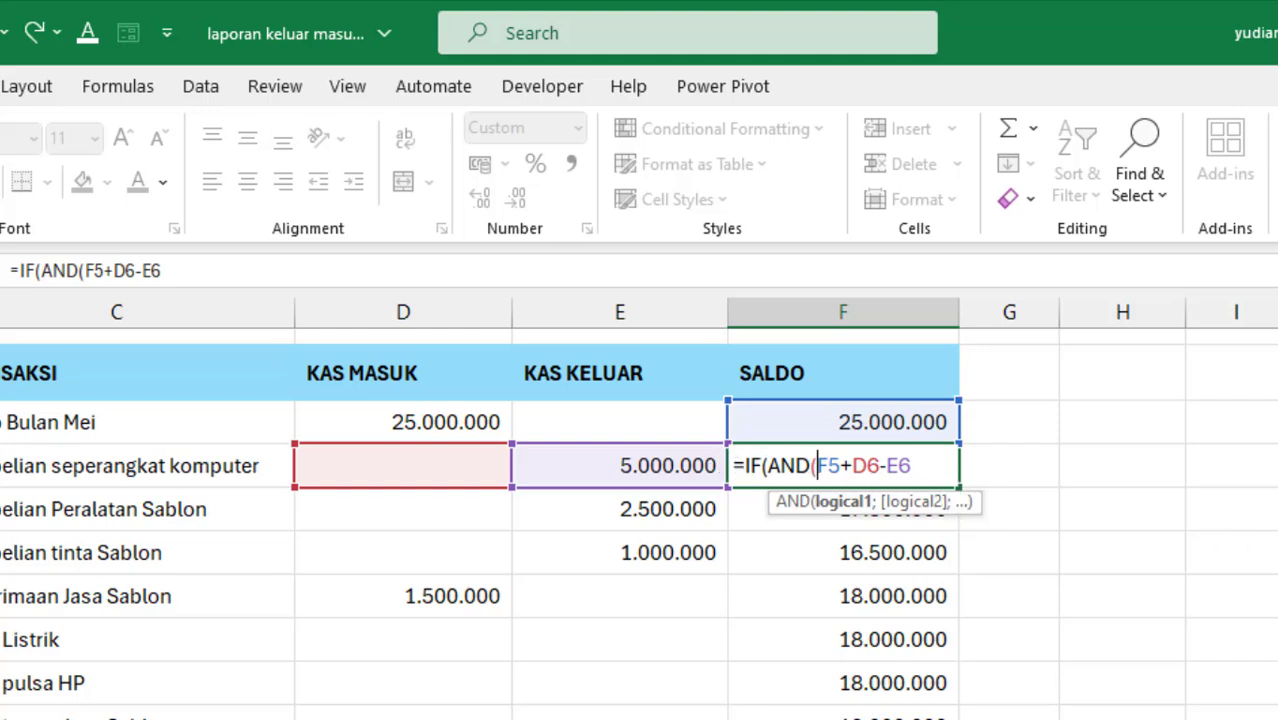
{"action": "left_click", "coordinate": [398, 466]}
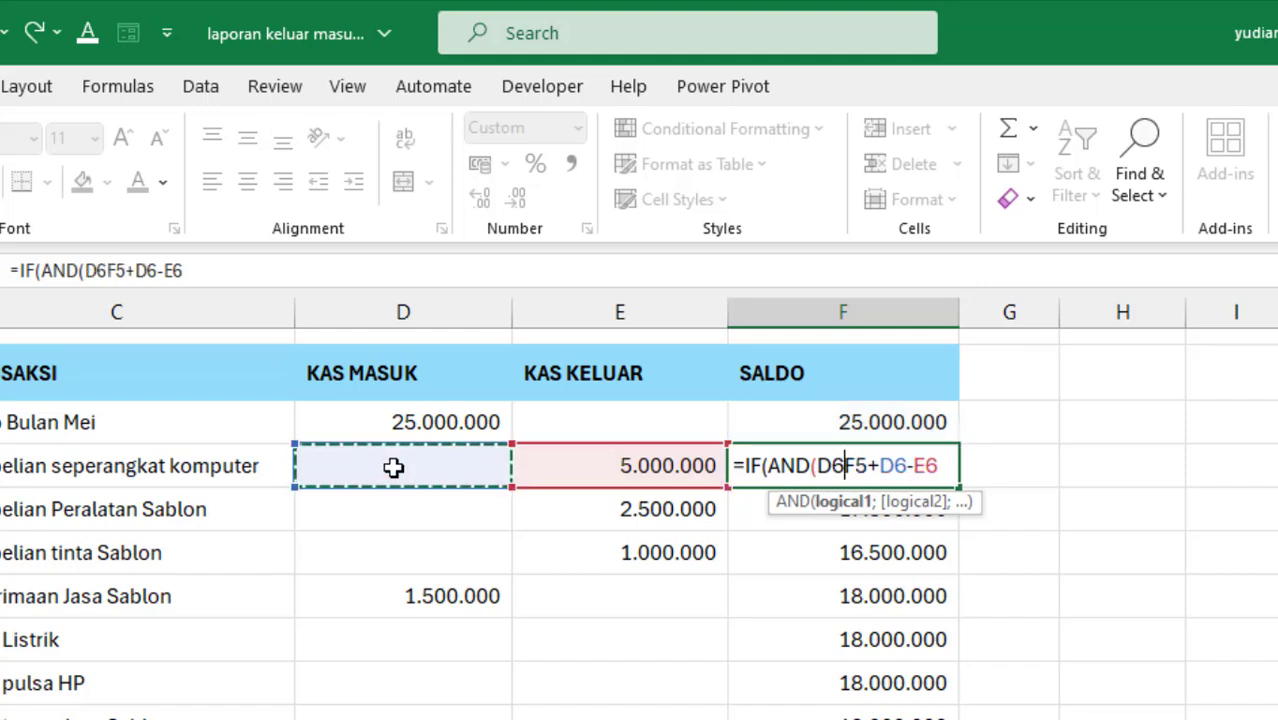
{"action": "type", "text": "="}
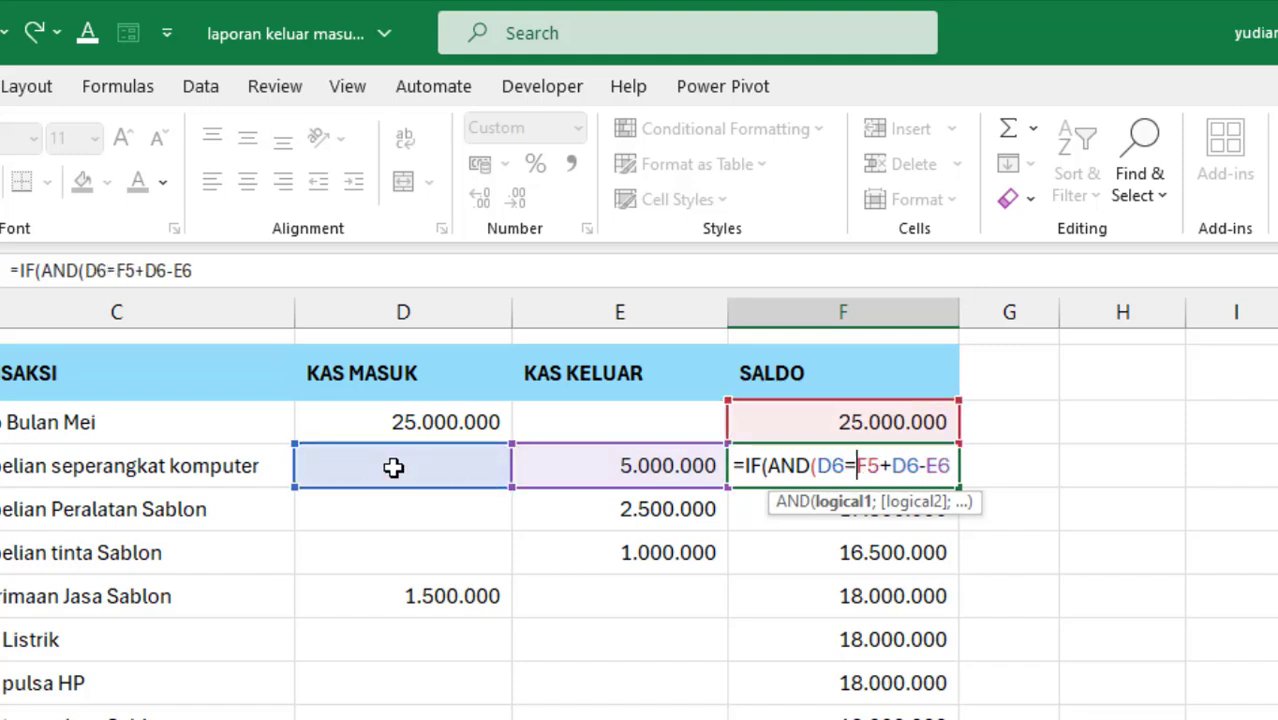
{"action": "type", "text": "\"\""}
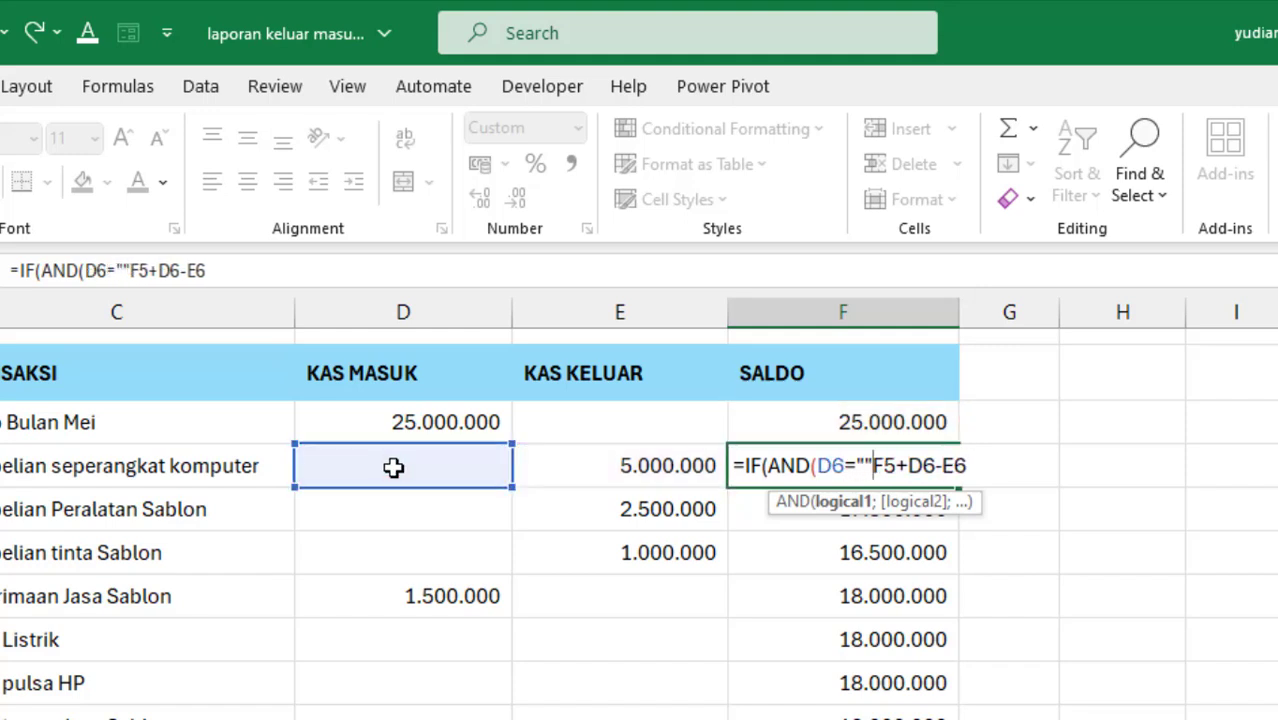
{"action": "type", "text": ";"}
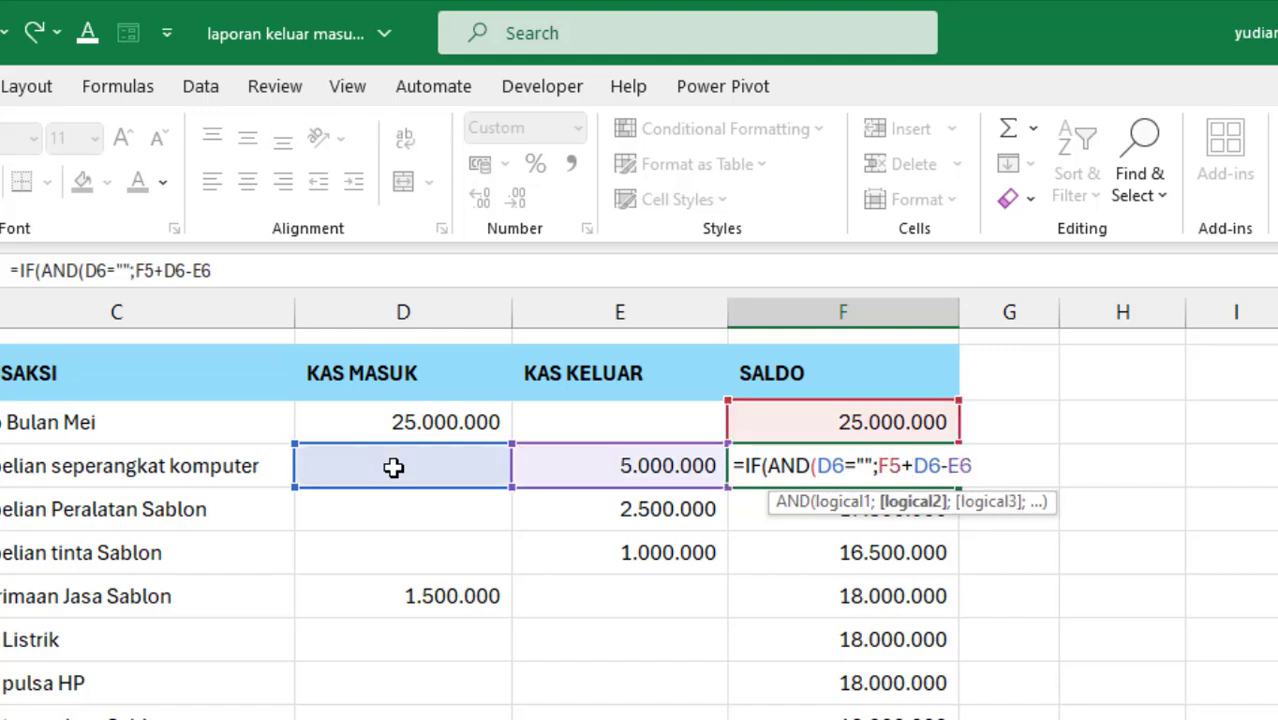
{"action": "left_click", "coordinate": [655, 463]}
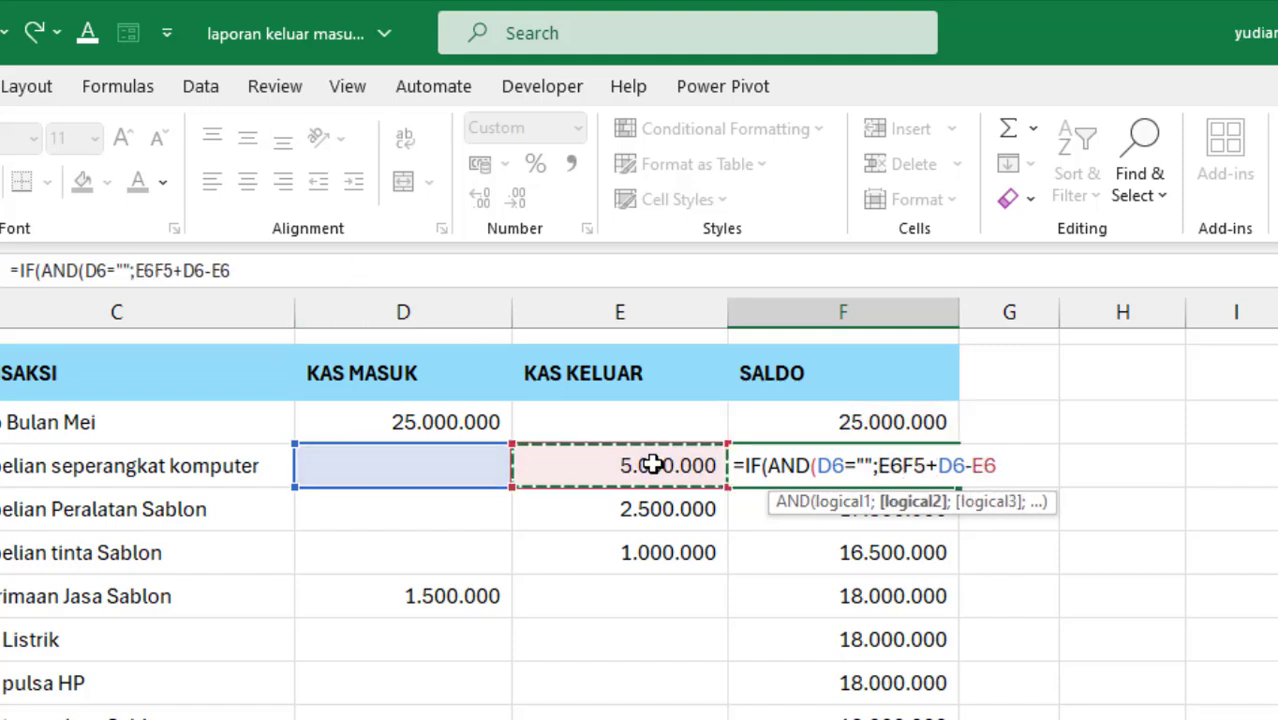
{"action": "type", "text": "=\"\""}
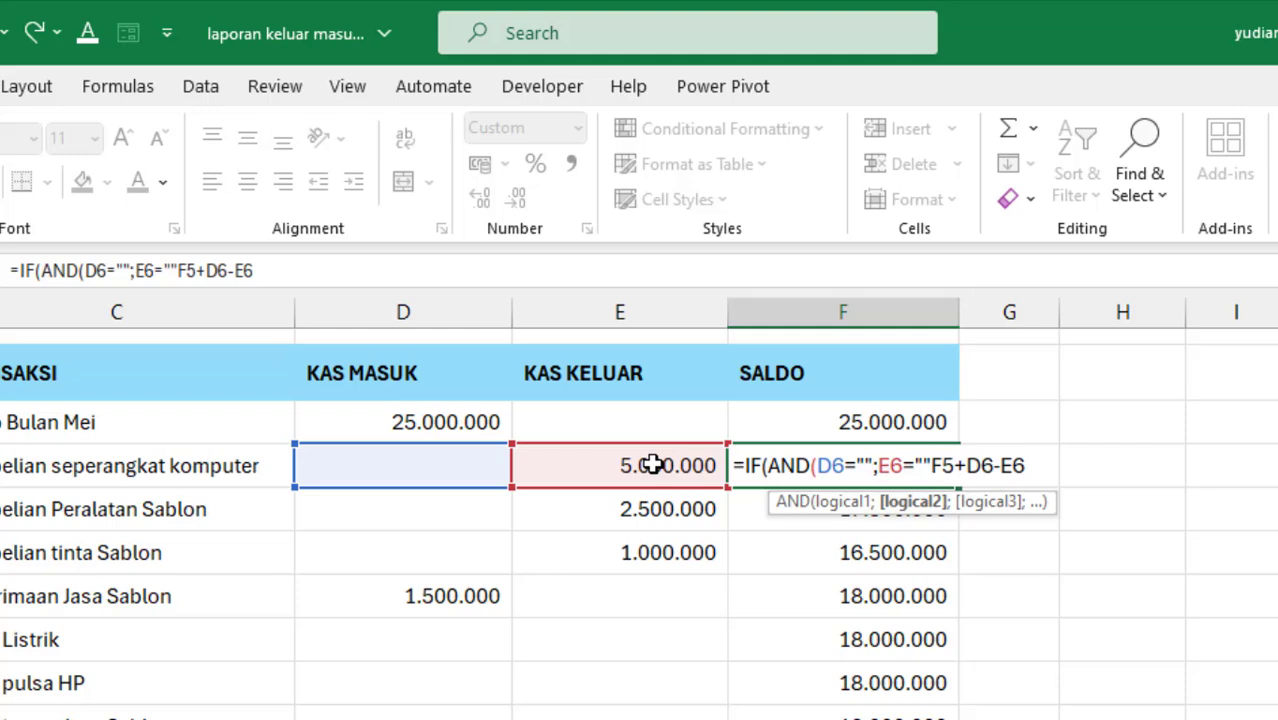
{"action": "type", "text": ")"}
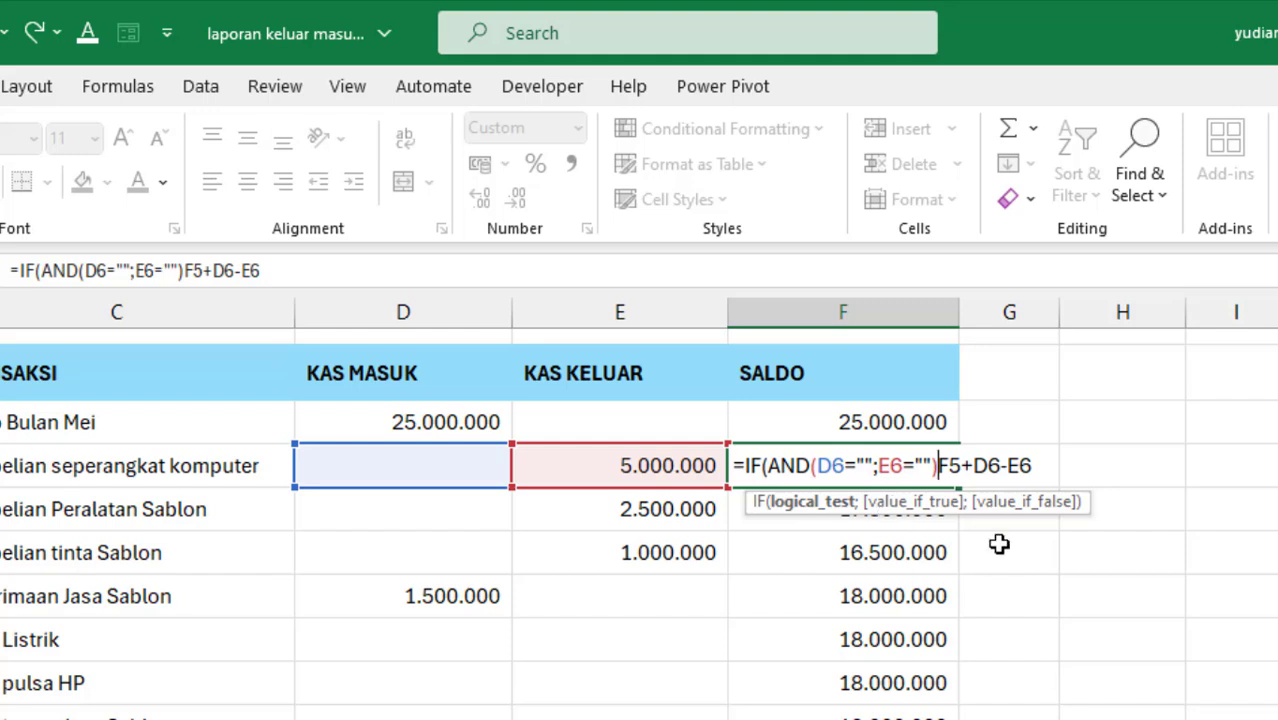
- Complete F6's formula as =IF(AND(D6="";E6="");"";F5+D6-E6), returning blank when true and the running balance when false
{"action": "type", "text": ";"}
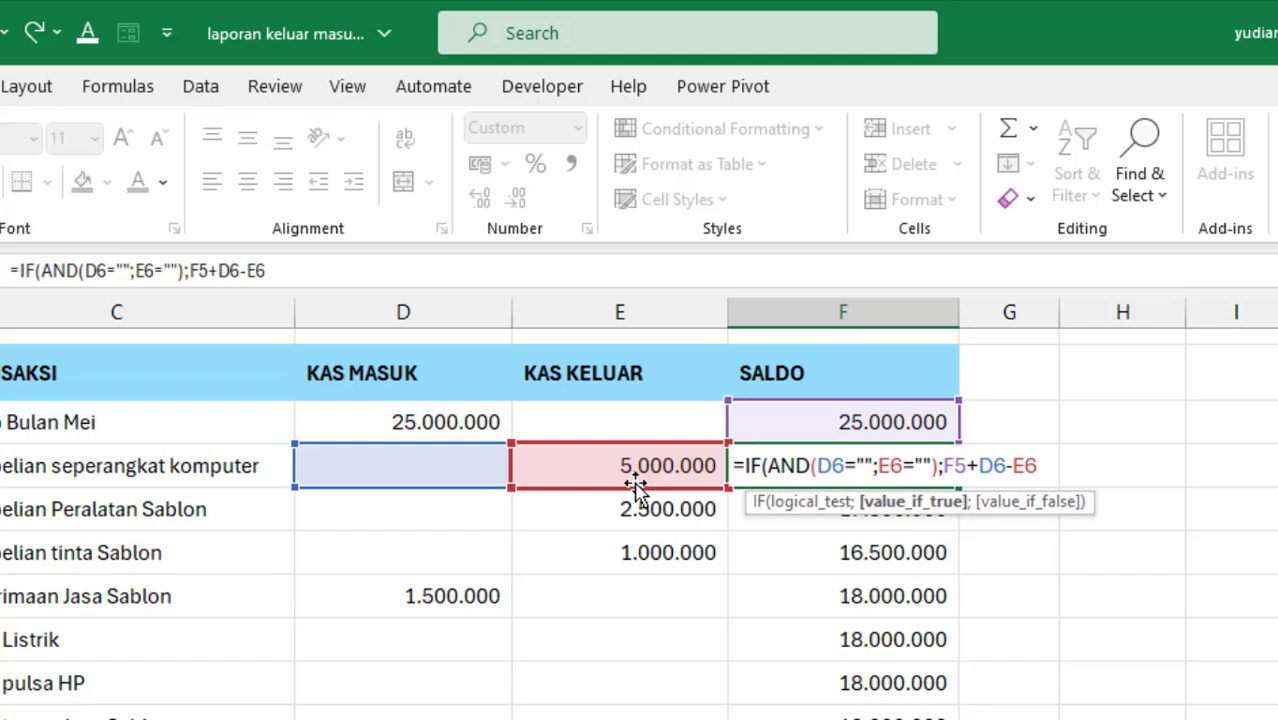
{"action": "type", "text": "\"\""}
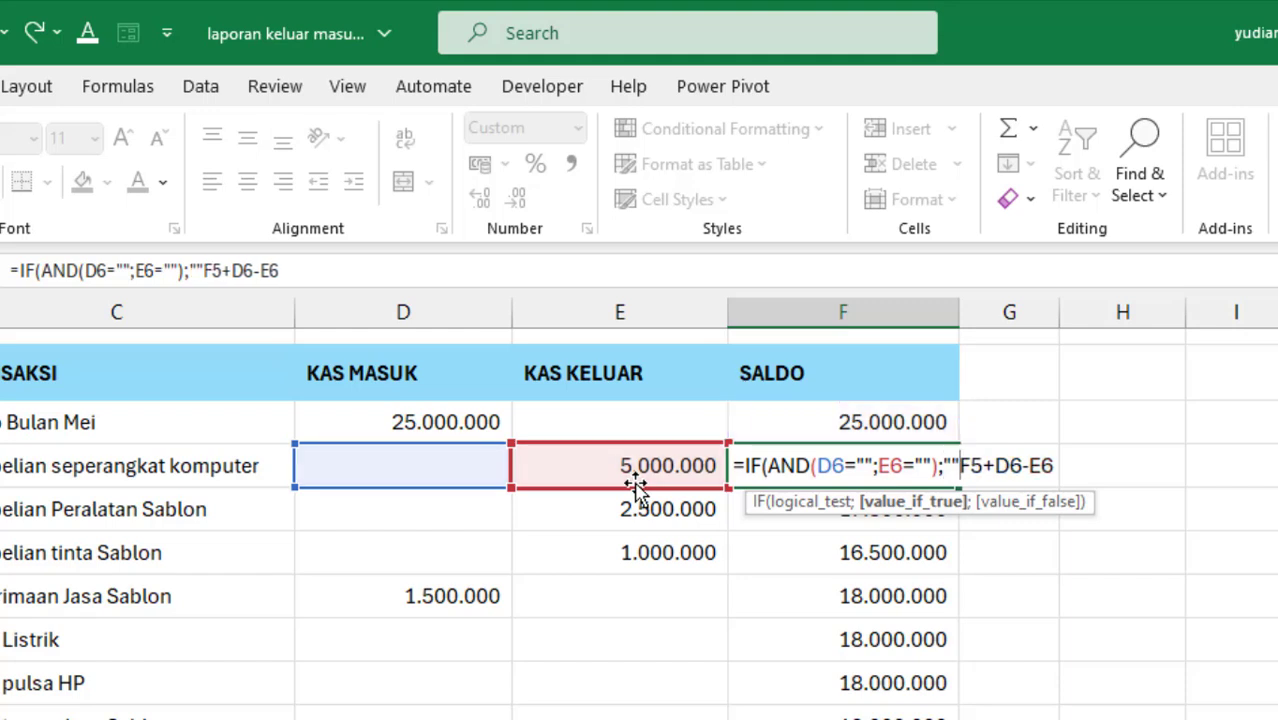
{"action": "type", "text": ";"}
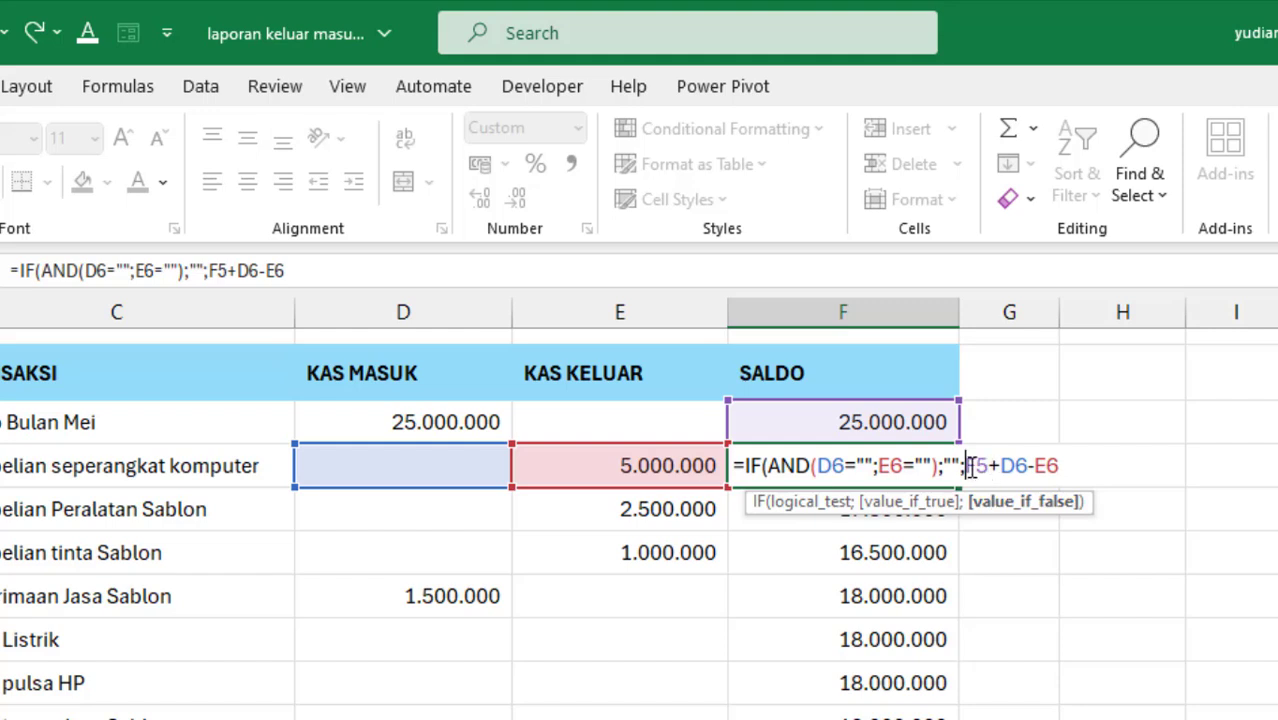
{"action": "left_click_drag", "start_coordinate": [965, 468], "coordinate": [1069, 470]}
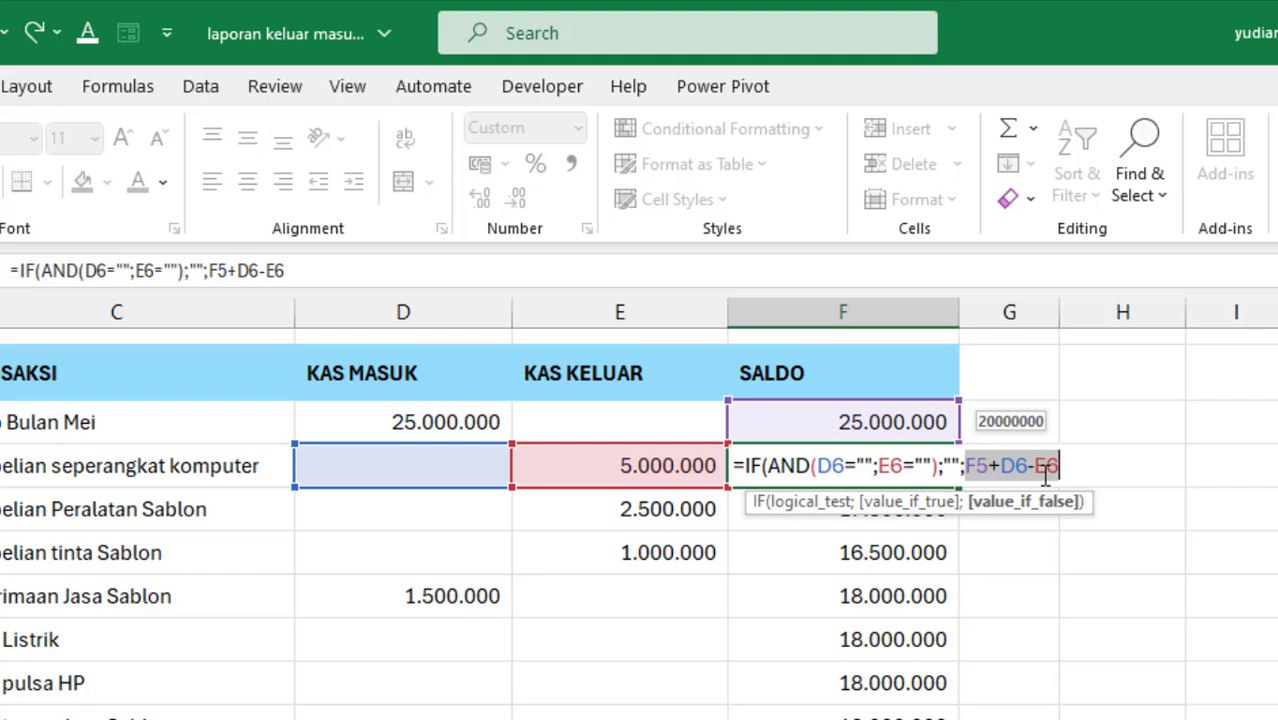
{"action": "key", "text": "Right"}
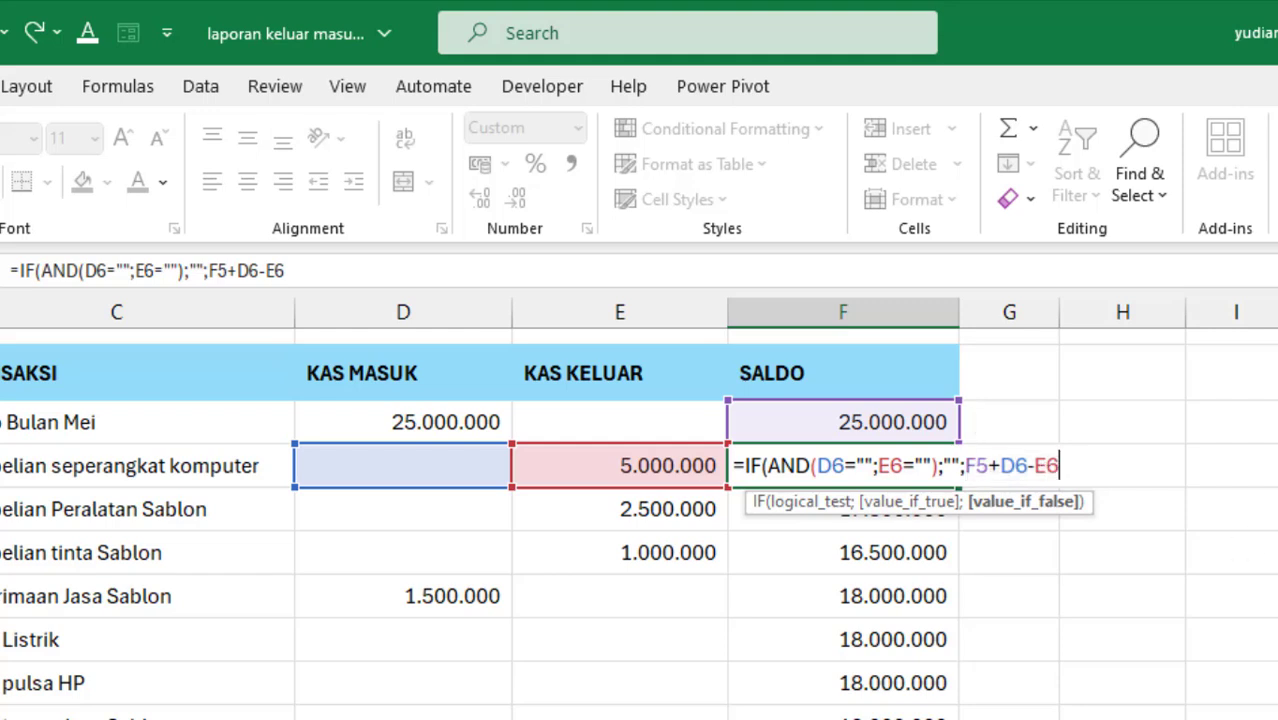
{"action": "type", "text": ")"}
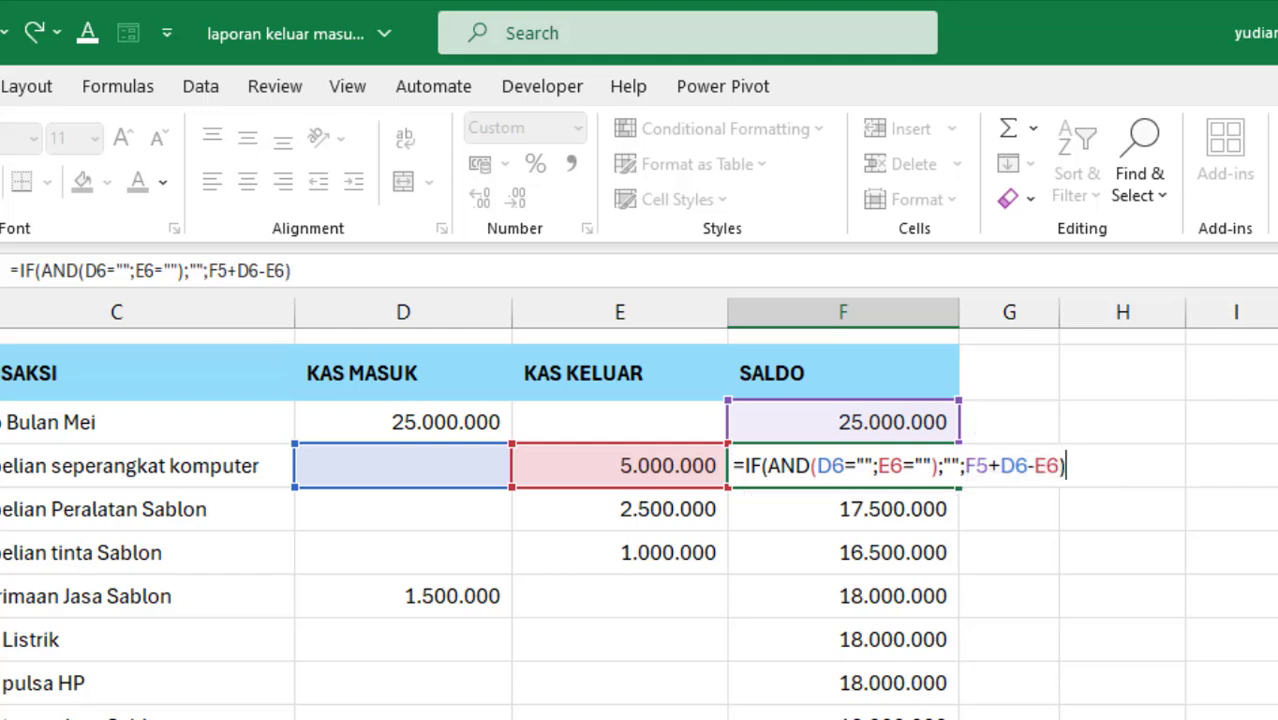
{"action": "key", "text": "Return"}
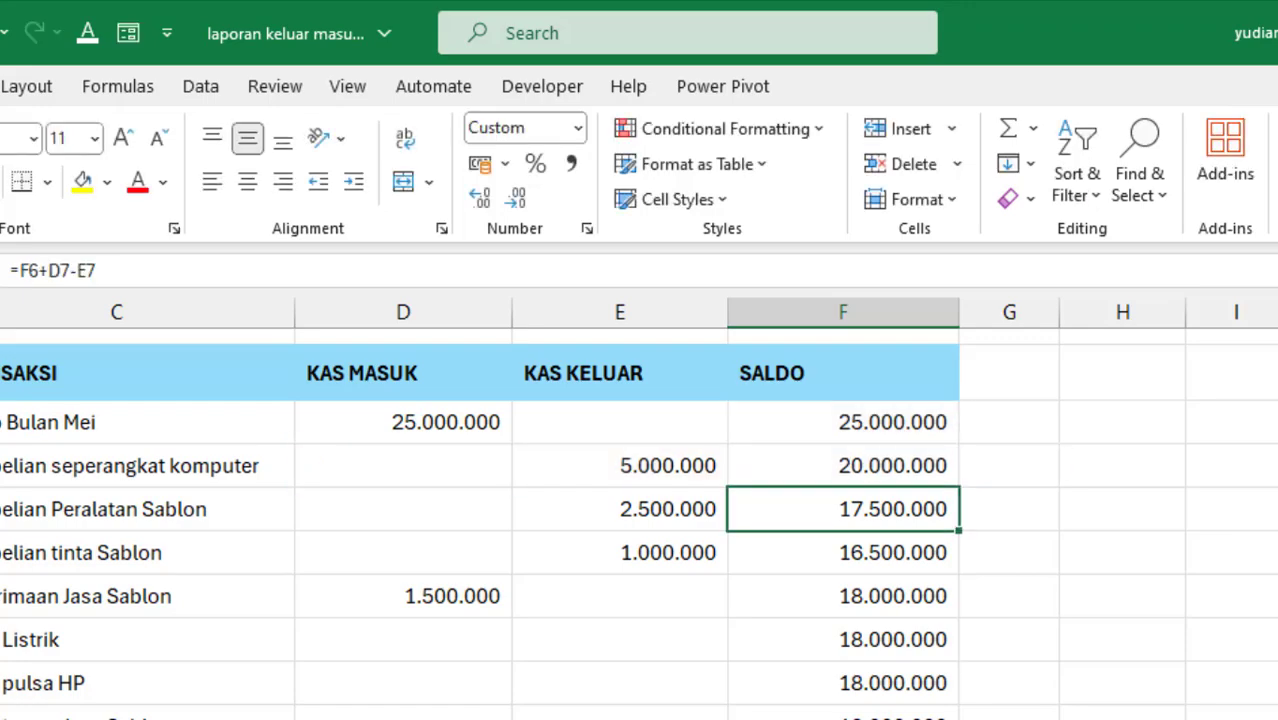
- Copy F6's IF/AND formula down through F14 and check the SALDO cells of the rows without cash entries
{"action": "key", "text": "Up"}
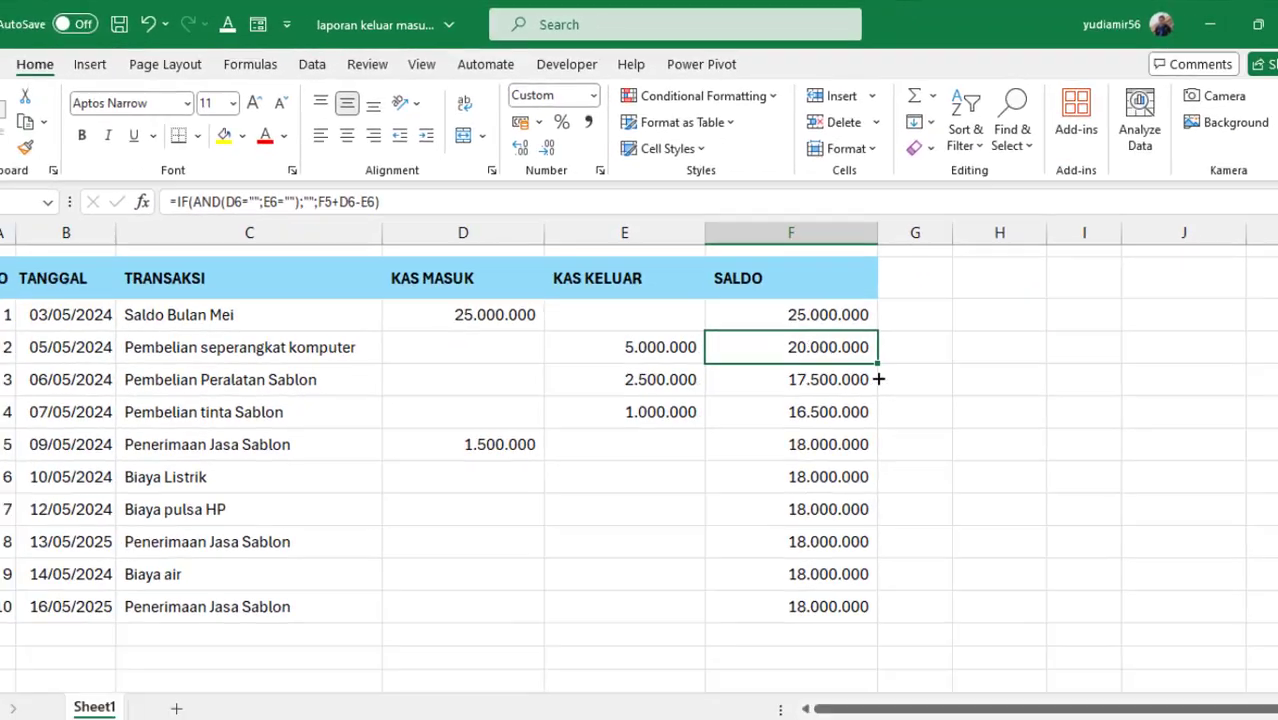
{"action": "left_click_drag", "start_coordinate": [878, 379], "coordinate": [896, 621]}
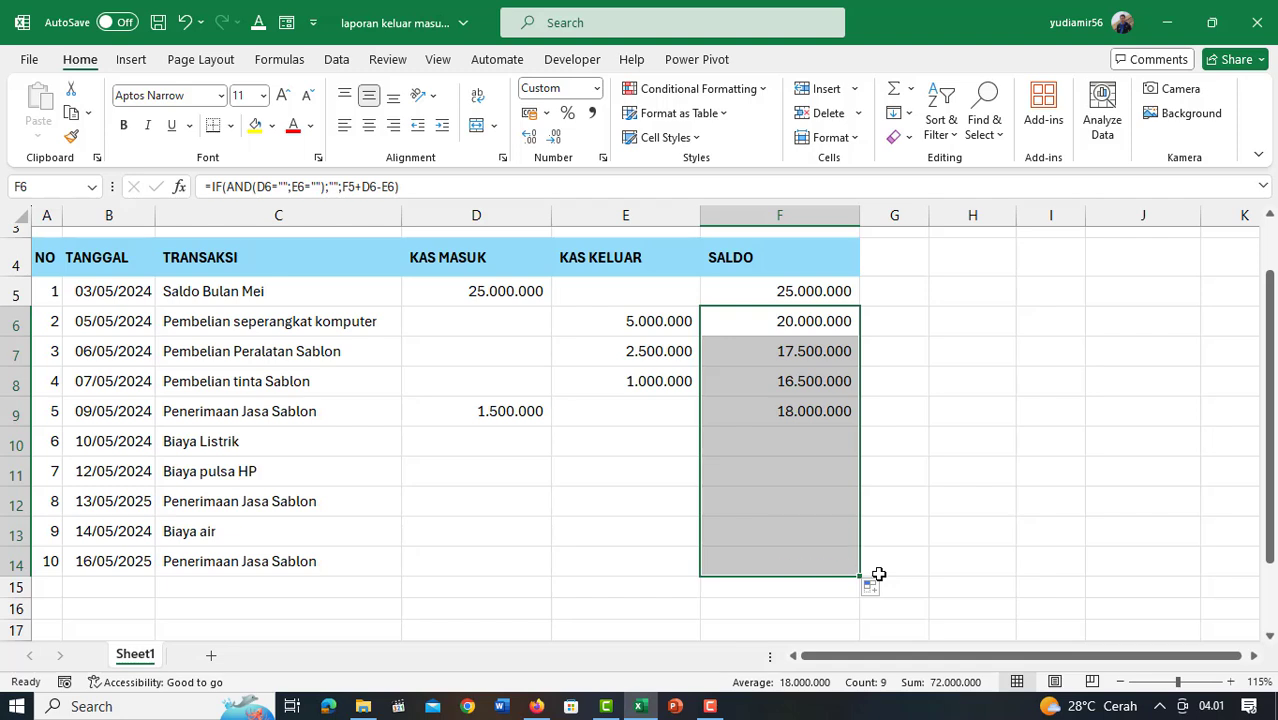
{"action": "left_click", "coordinate": [815, 440]}
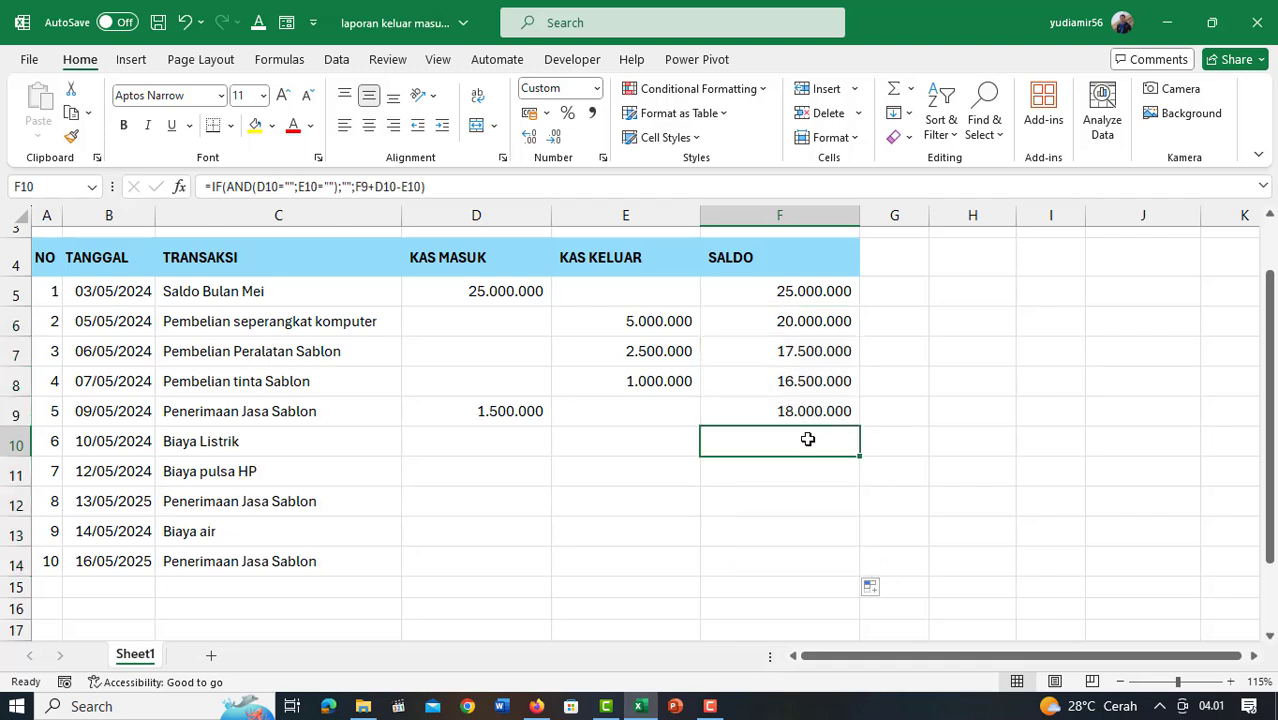
{"action": "left_click_drag", "start_coordinate": [807, 440], "coordinate": [810, 538]}
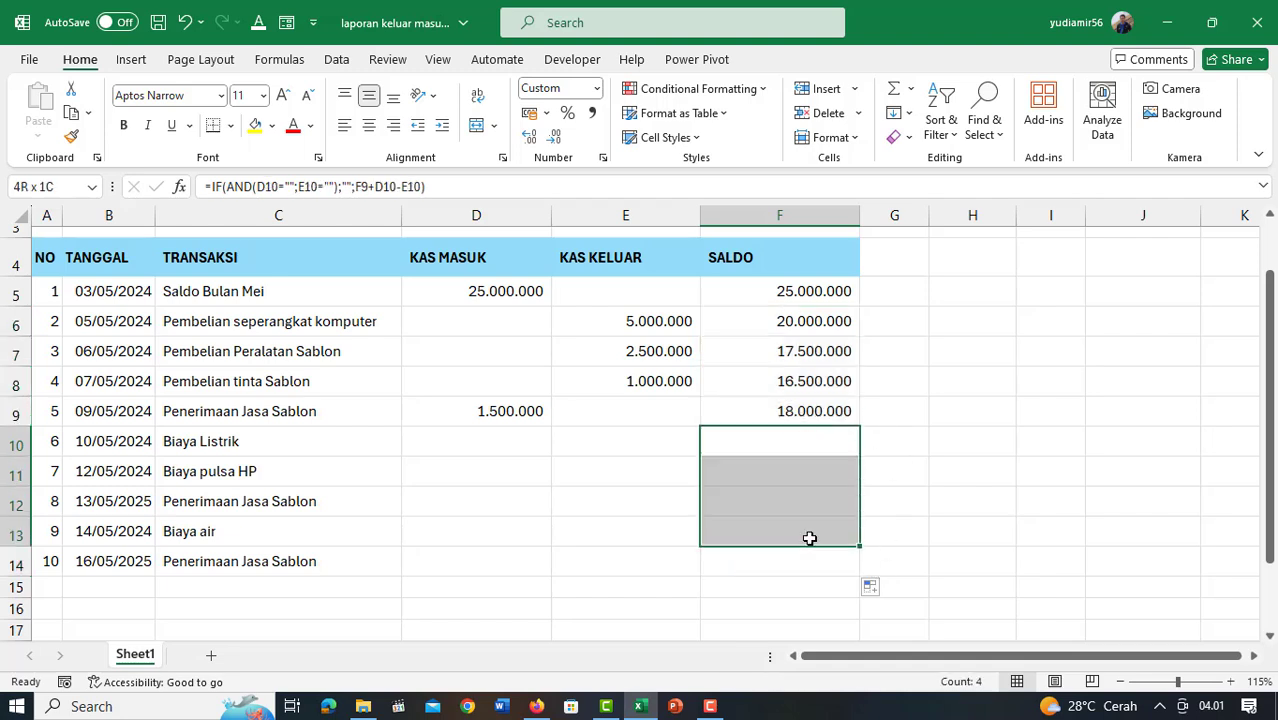
- Enter KAS KELUAR amounts of 100.000 each for Biaya Listrik in E10 and Biaya pulsa HP in E11
{"action": "left_click", "coordinate": [596, 446]}
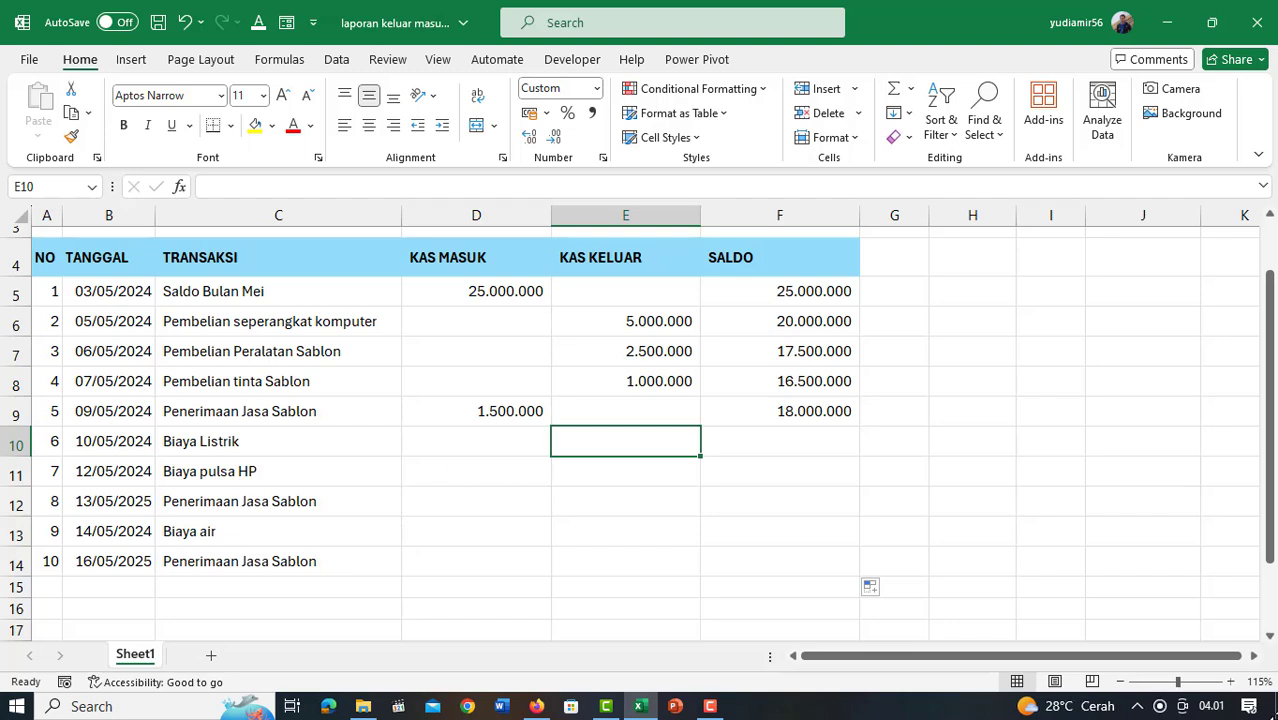
{"action": "type", "text": "100000"}
{"action": "key", "text": "Return"}
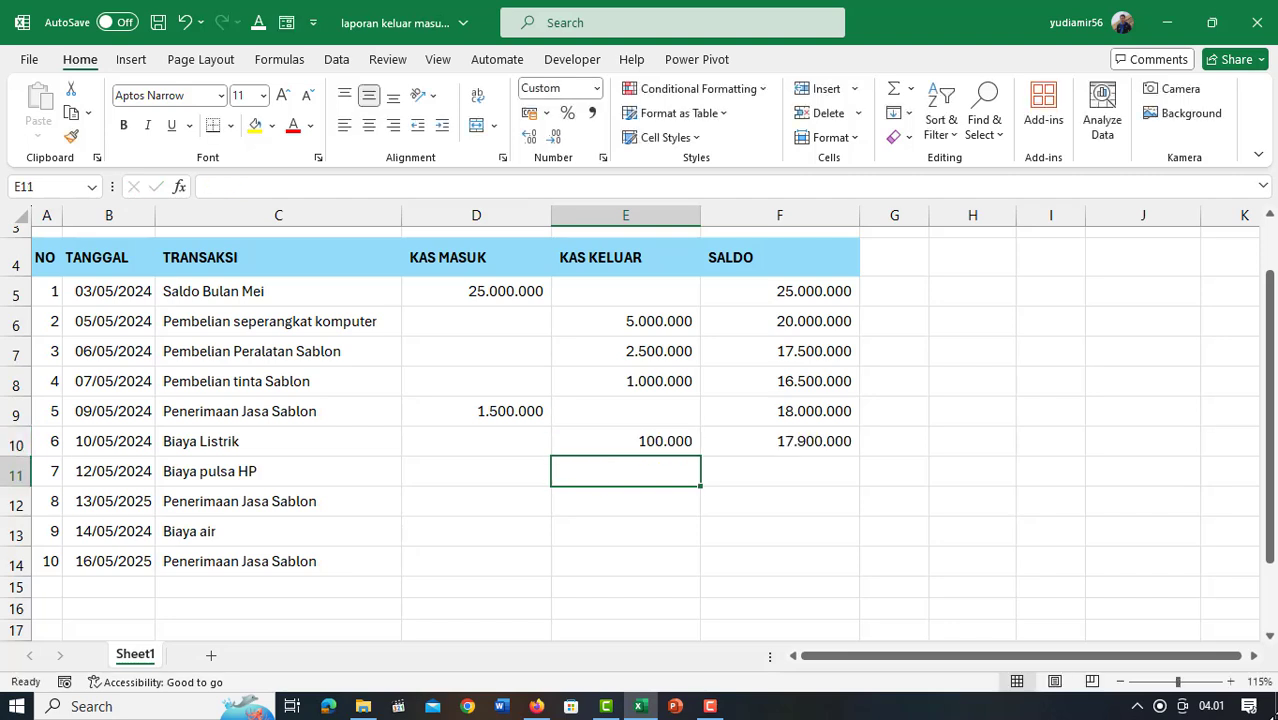
{"action": "type", "text": "100000"}
{"action": "key", "text": "Return"}
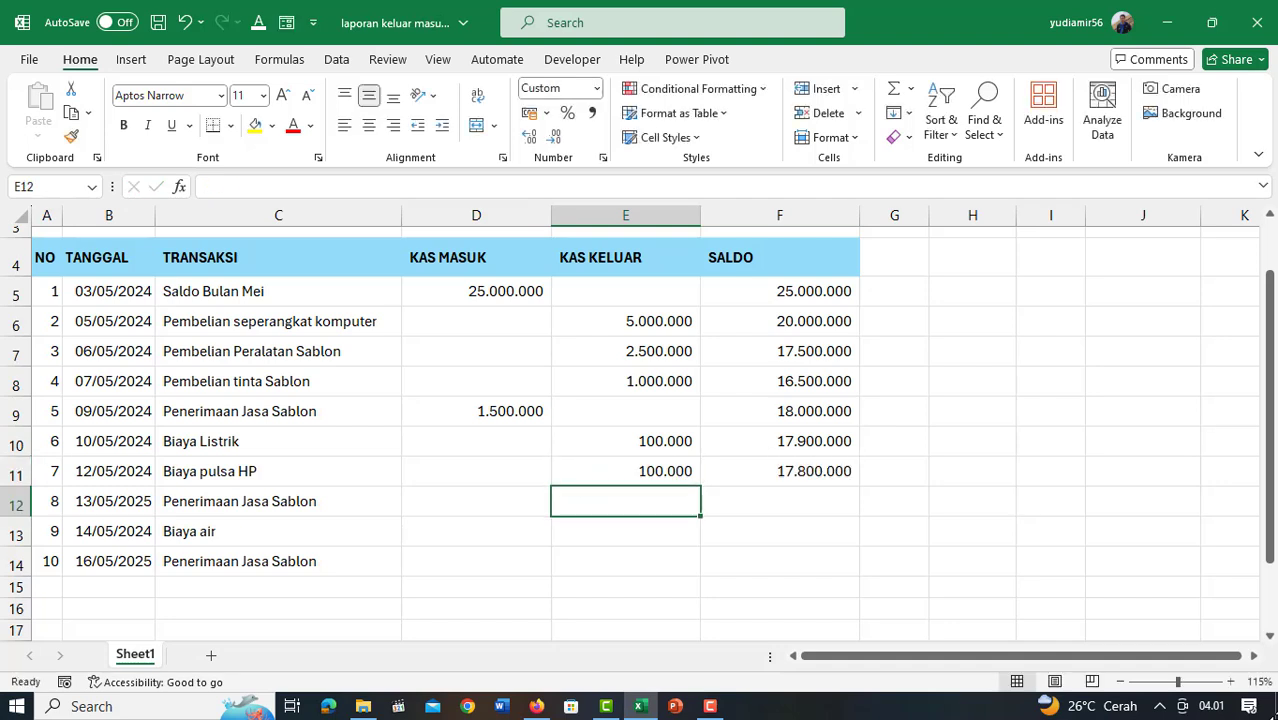
- Record 2.000.000 as KAS MASUK for Penerimaan Jasa Sablon in D12 and 50.000 as KAS KELUAR for Biaya air in E13
{"action": "left_click", "coordinate": [476, 501]}
{"action": "type", "text": "2.000."}
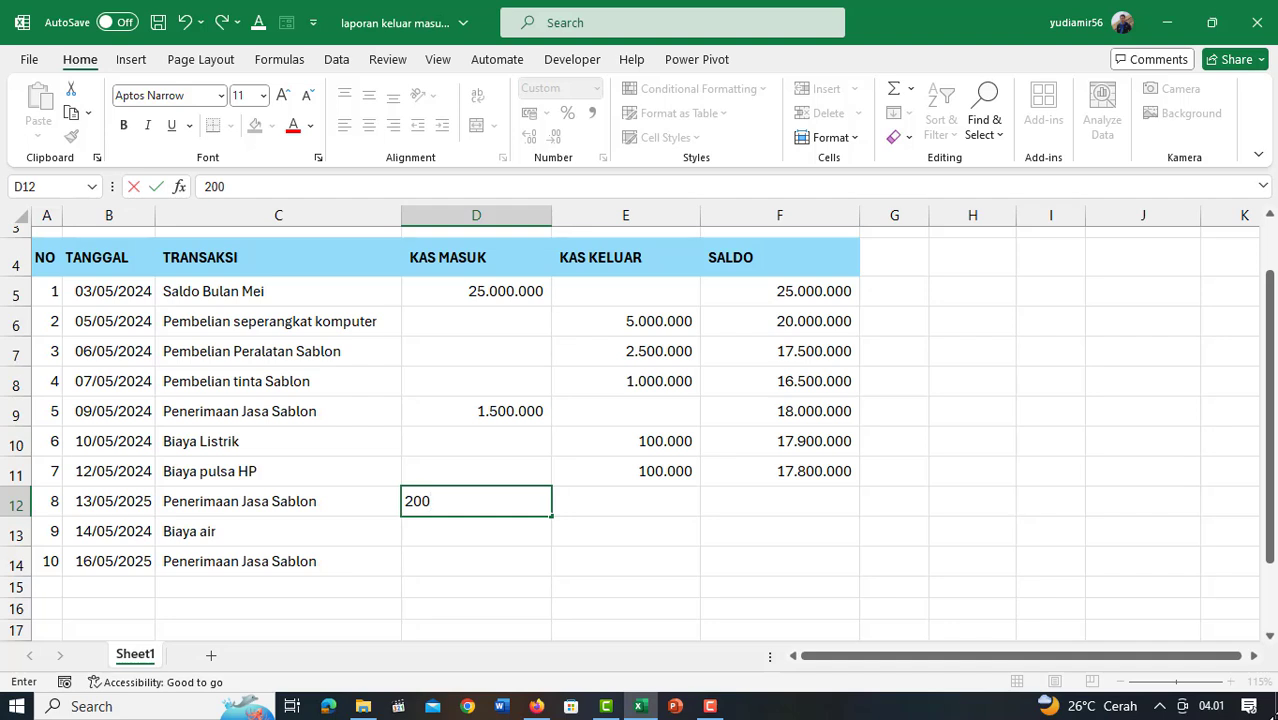
{"action": "type", "text": "0000"}
{"action": "key", "text": "Return"}
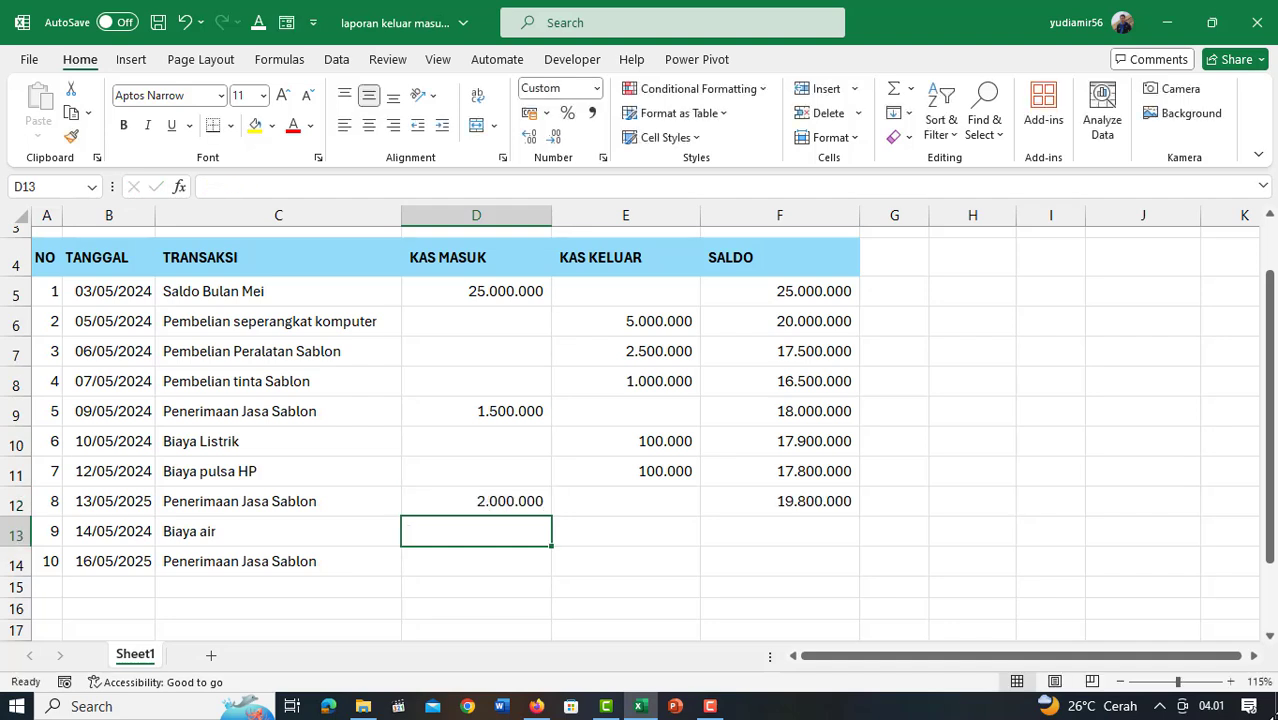
{"action": "left_click", "coordinate": [626, 531]}
{"action": "type", "text": "50000"}
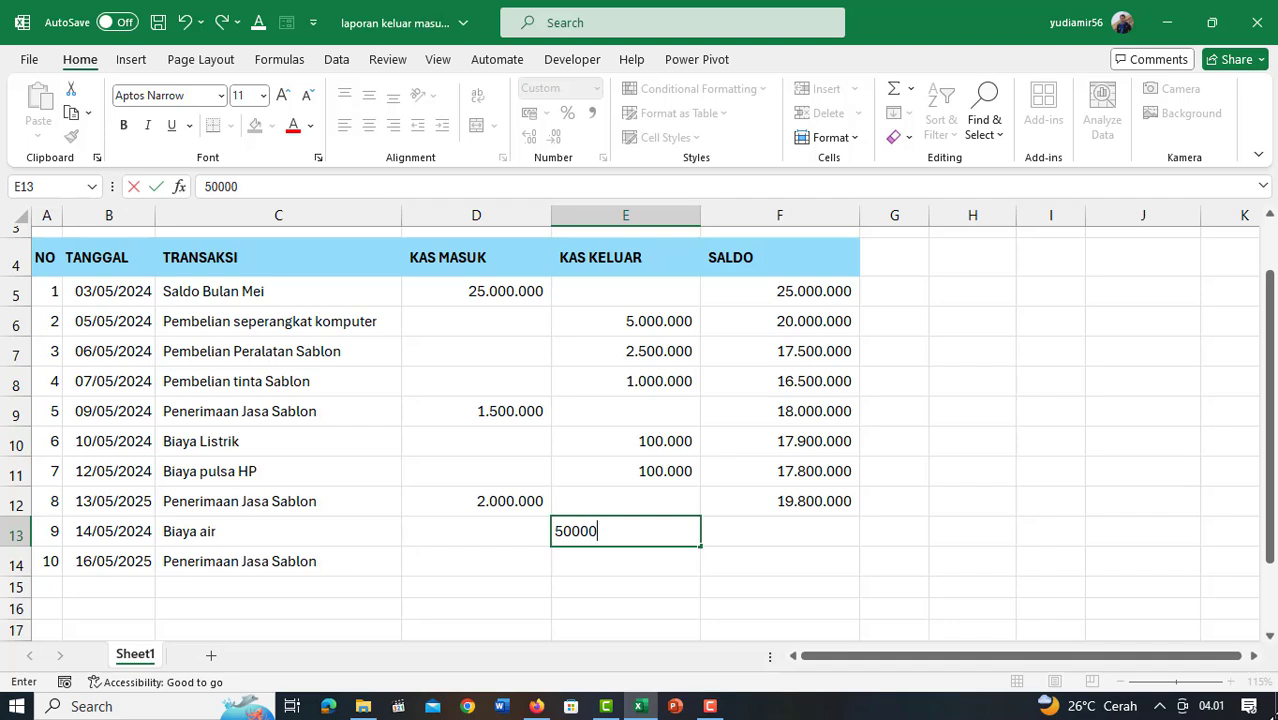
{"action": "key", "text": "Return"}
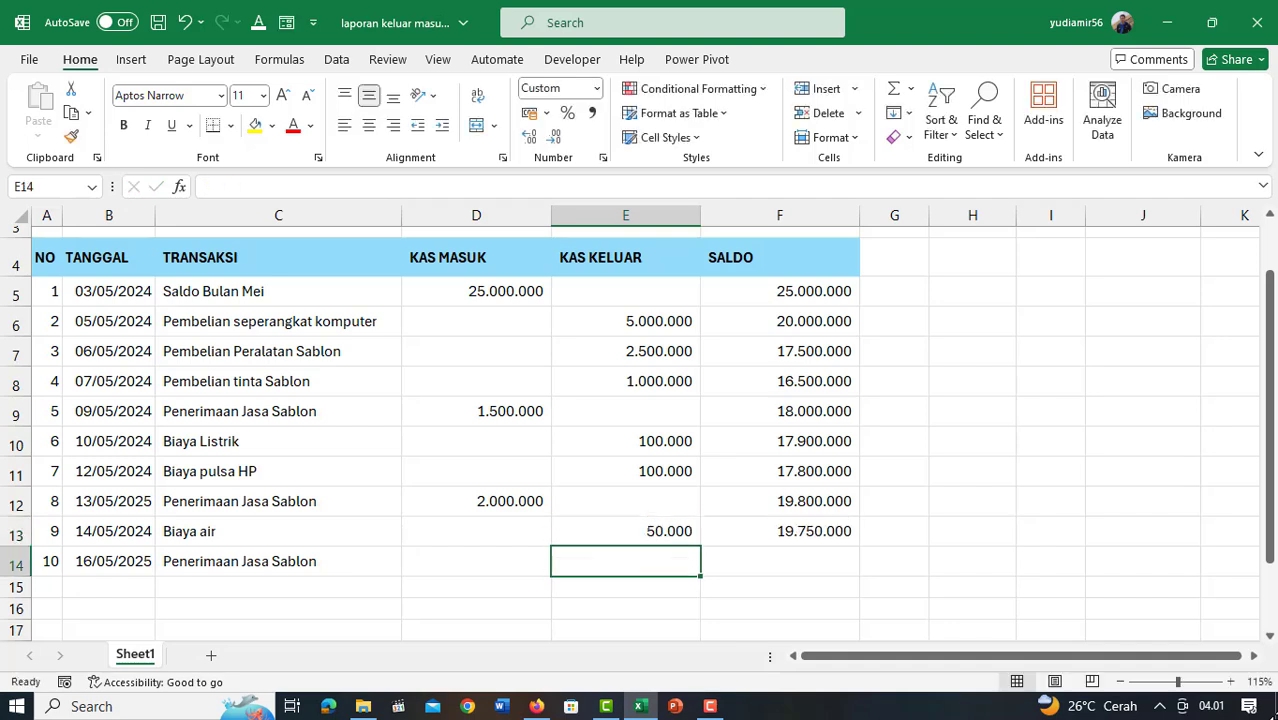
- Record 3.000.000 as KAS MASUK for the 16/05/2025 Penerimaan Jasa Sablon in D14 and review the SALDO column from F14 up to F5
{"action": "left_click", "coordinate": [476, 561]}
{"action": "type", "text": "3000000"}
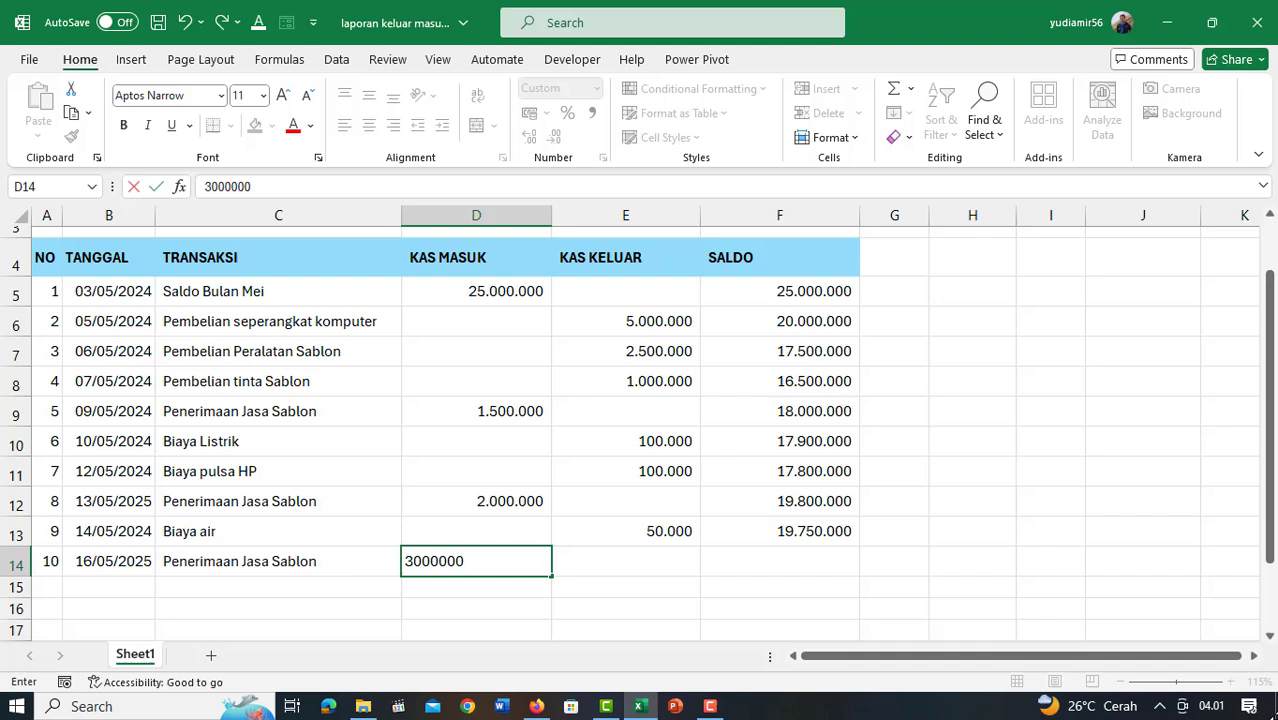
{"action": "key", "text": "Return"}
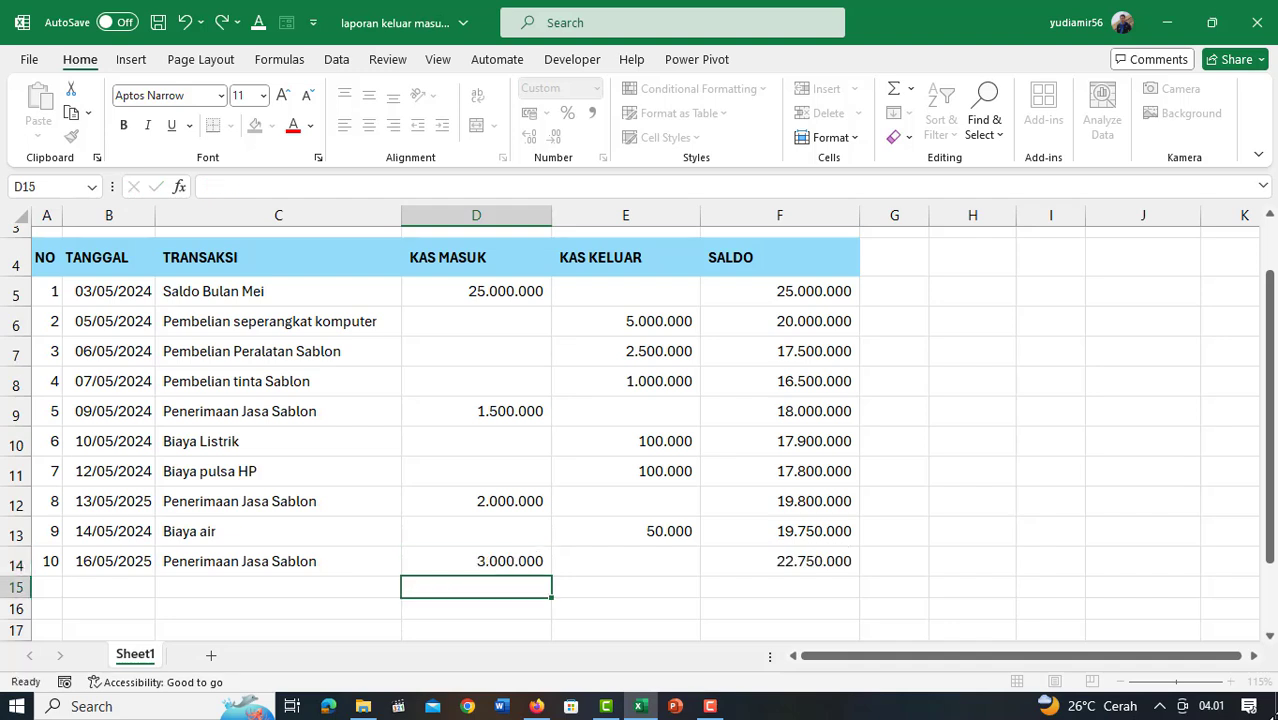
{"action": "left_click", "coordinate": [476, 561]}
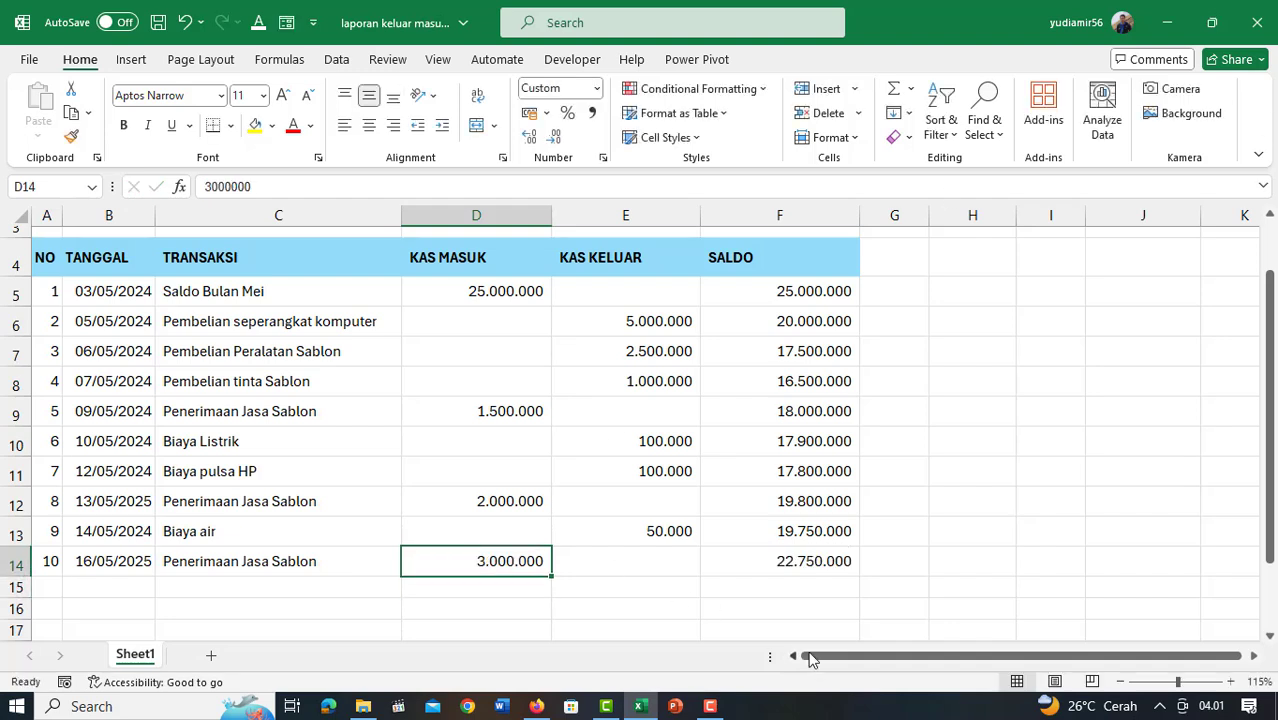
{"action": "left_click", "coordinate": [799, 555]}
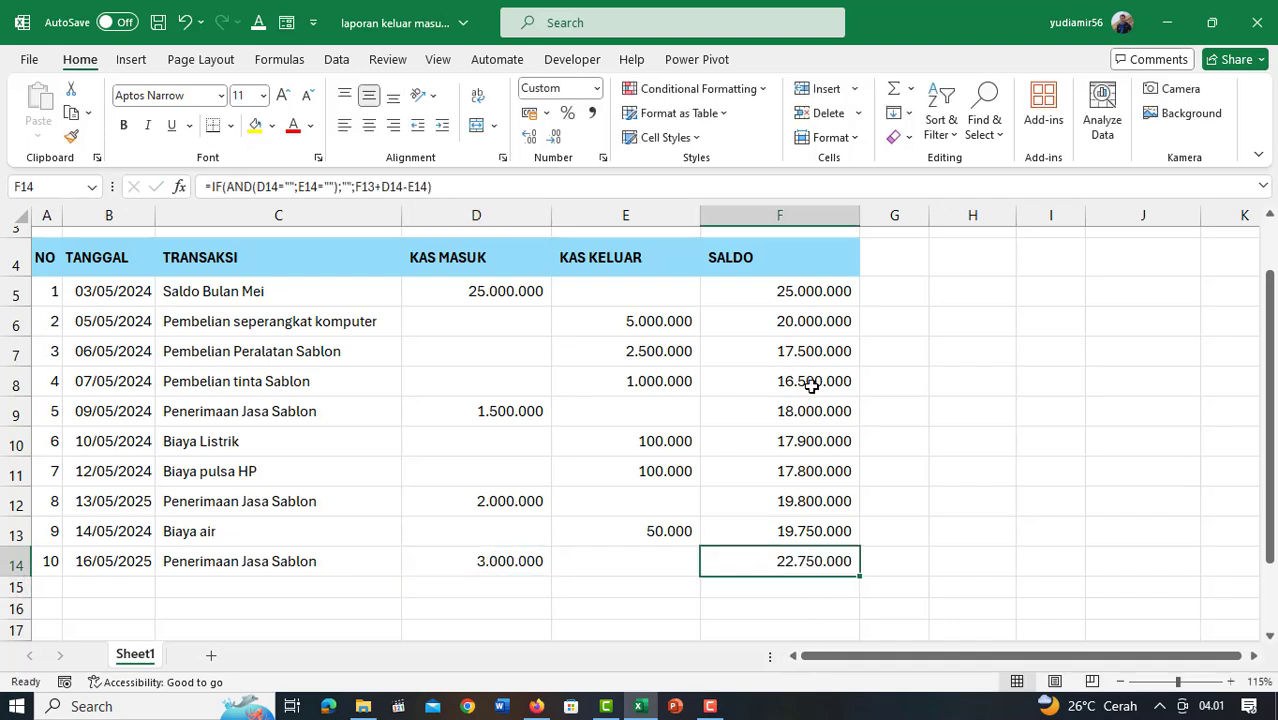
{"action": "left_click", "coordinate": [808, 296]}
{"action": "scroll", "coordinate": [1006, 515], "scroll_direction": "up", "scroll_amount": 1}
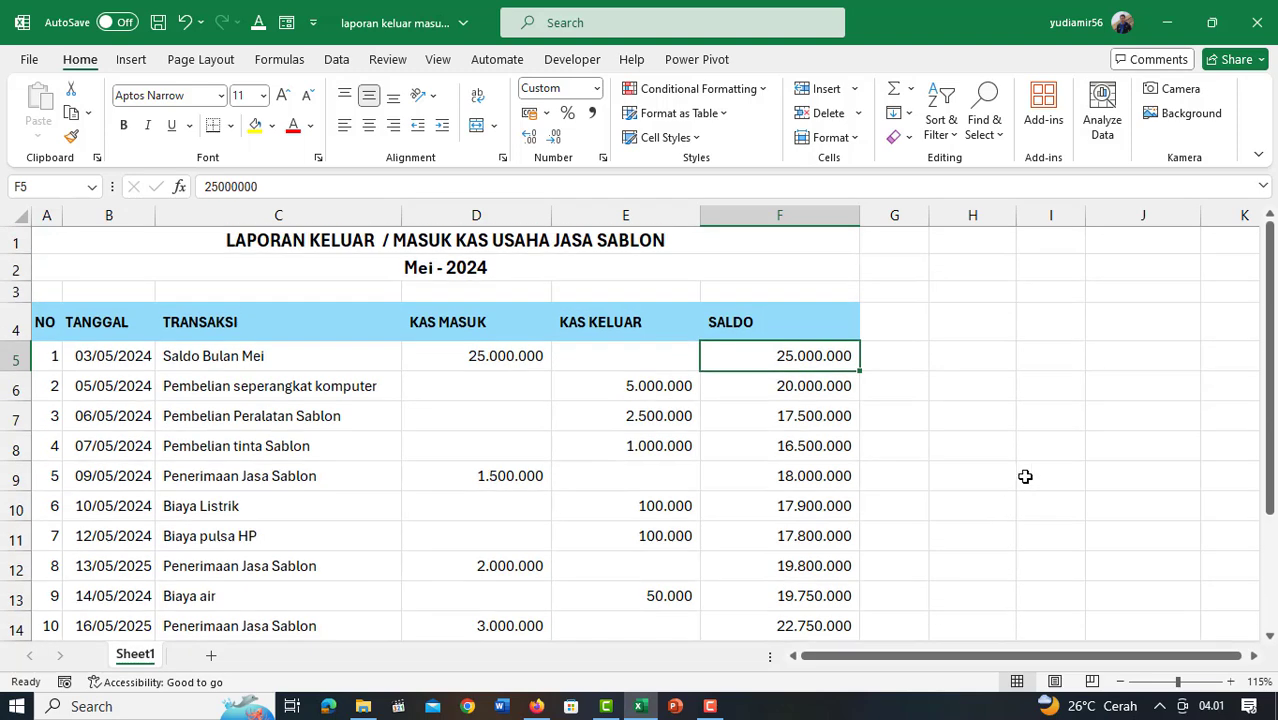